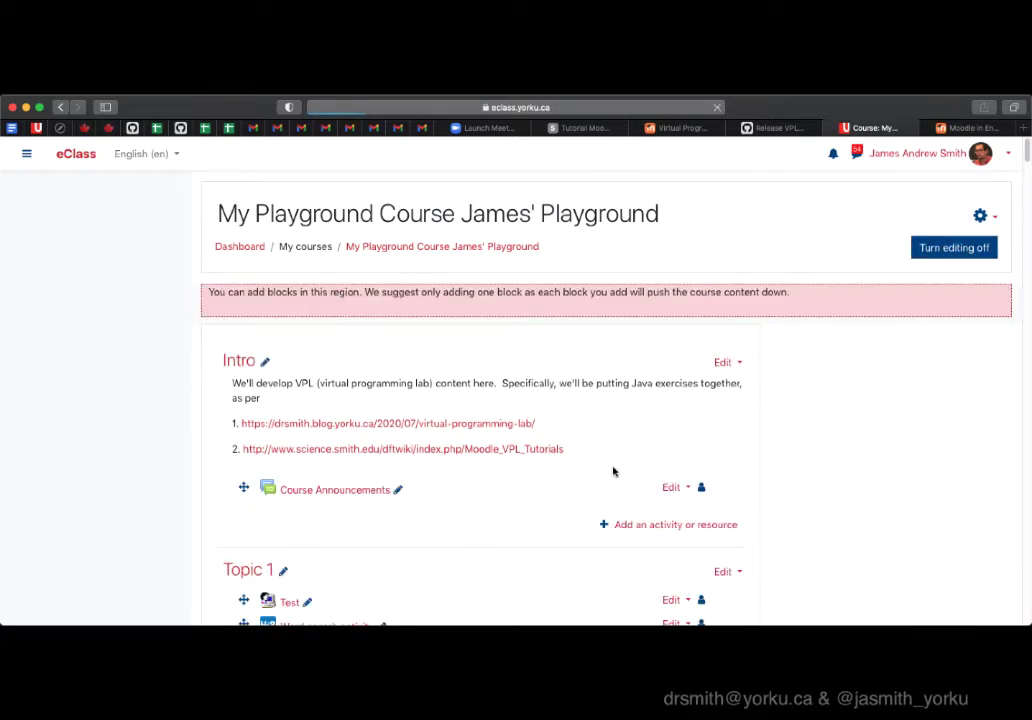
# Start a new Virtual programming lab activity in the VPL and MPLABX section
pyautogui.scroll(-20, 613, 471)
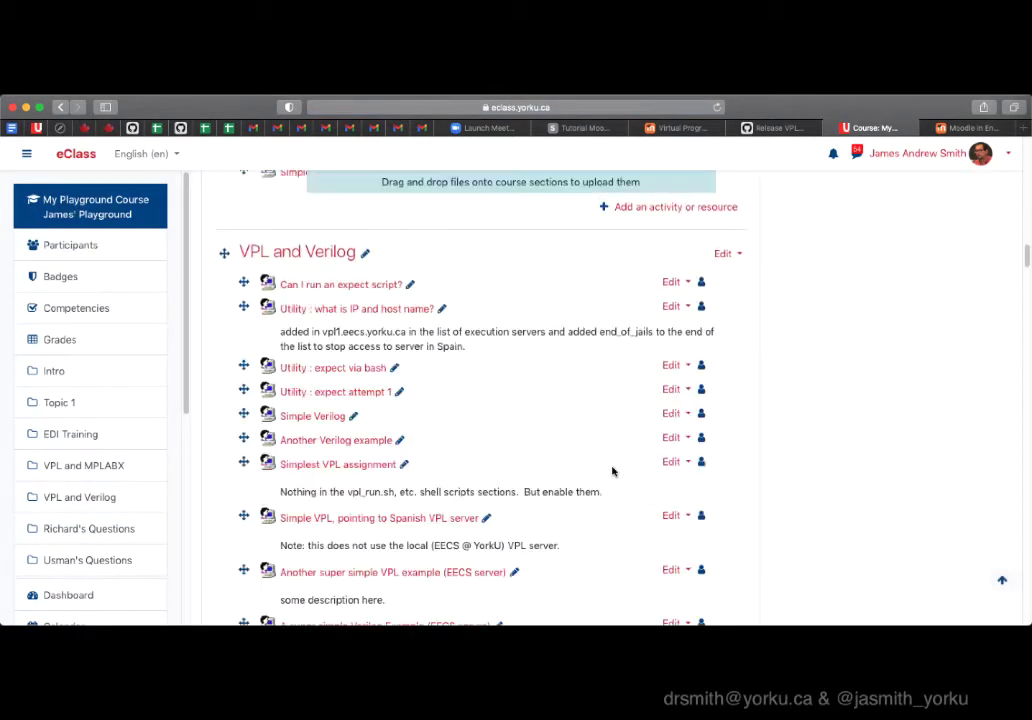
pyautogui.scroll(-5, 613, 471)
pyautogui.click(635, 474)
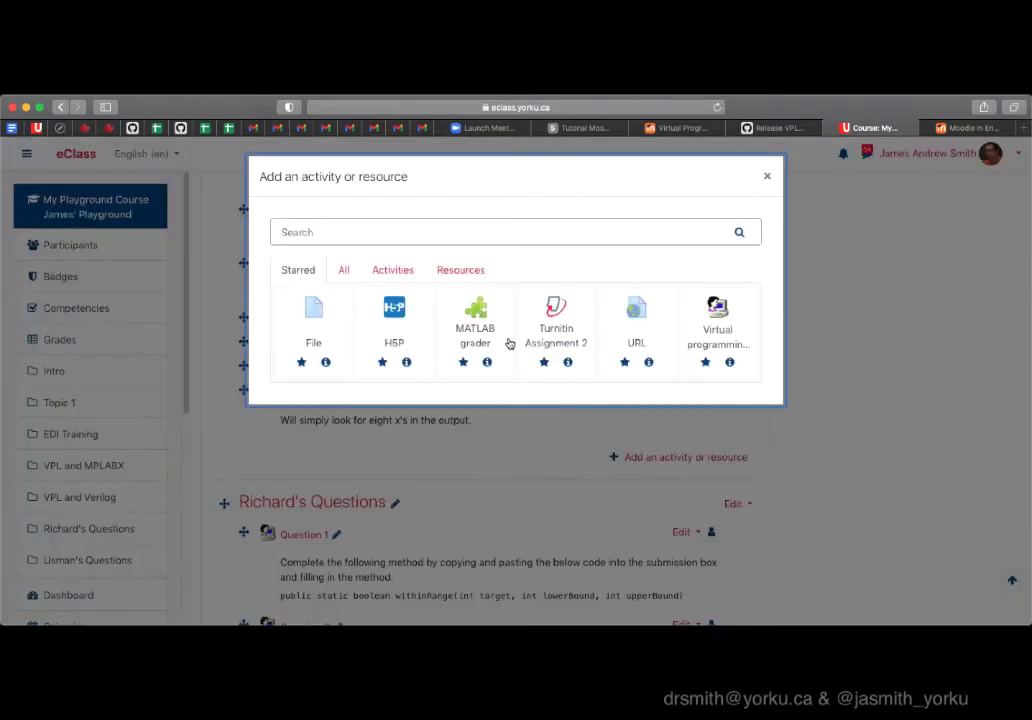
pyautogui.click(767, 176)
pyautogui.scroll(8, 705, 336)
pyautogui.click(670, 606)
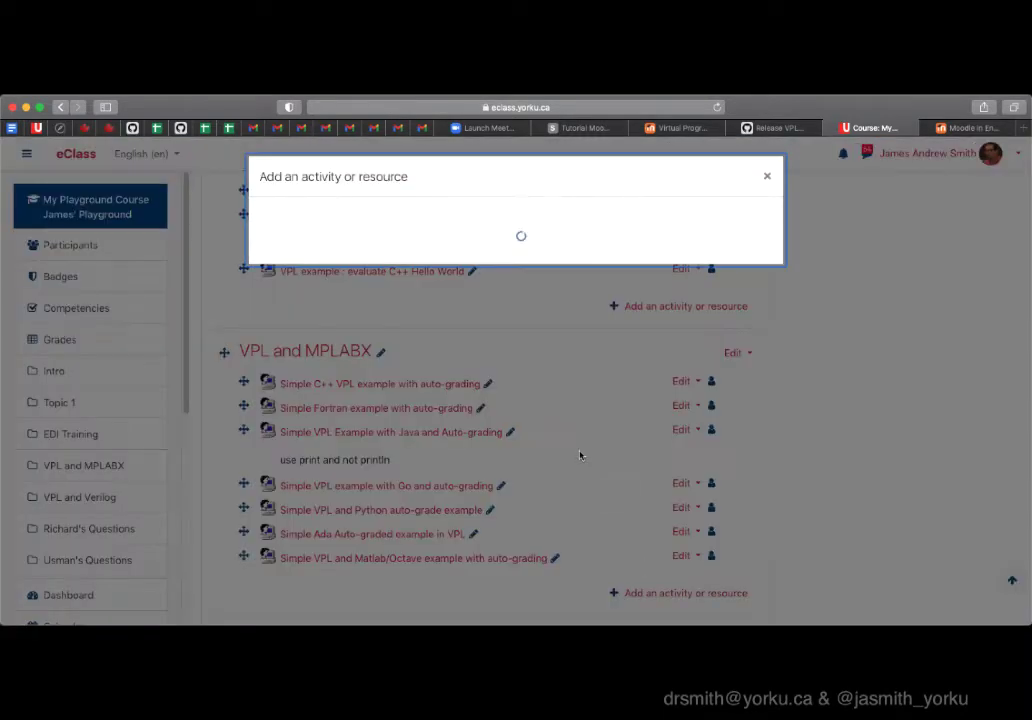
pyautogui.click(718, 314)
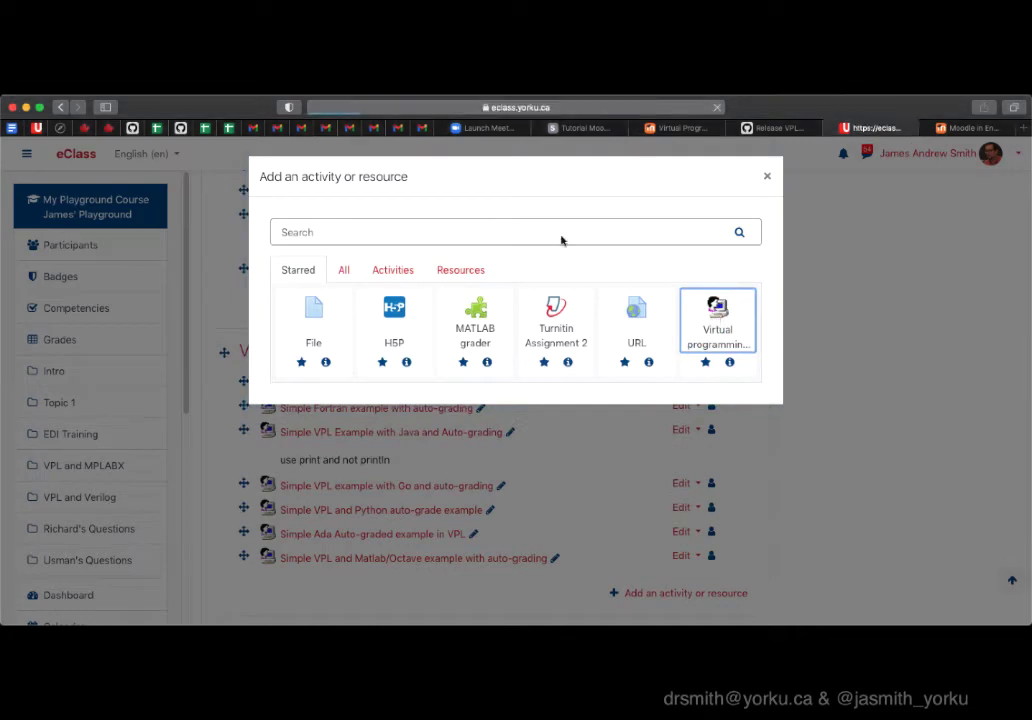
pyautogui.click(515, 426)
pyautogui.click(515, 424)
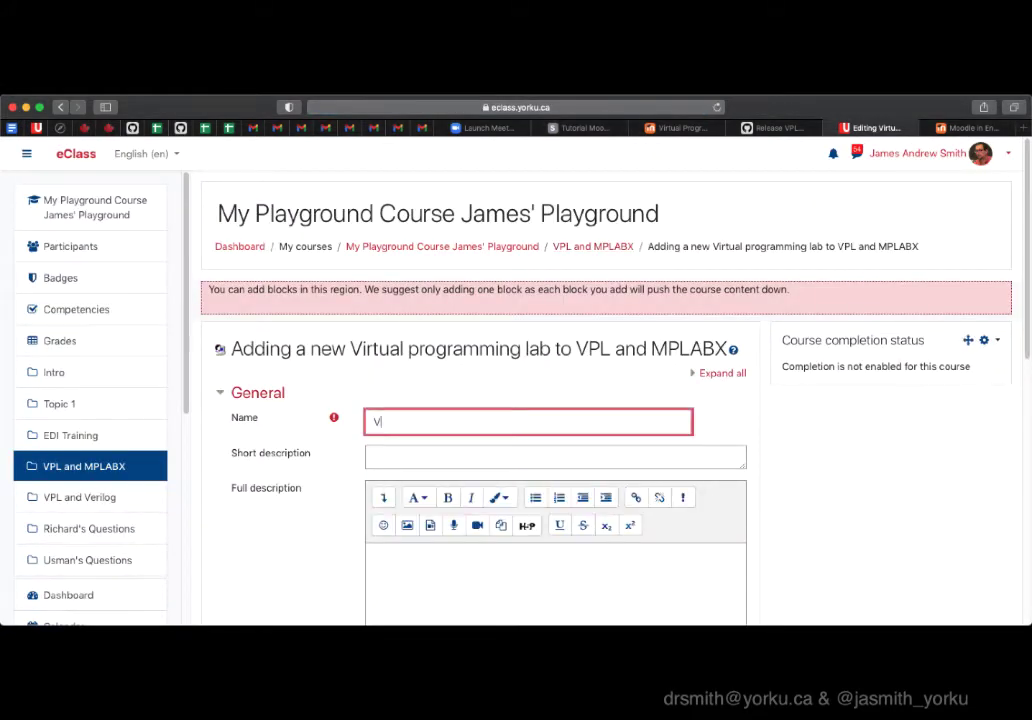
# Name the activity 'Simple VPL Fortran example with auto-grading' with description 'using the VPL developer site in spain.'
pyautogui.write('Simple VPL Fortran example with a')
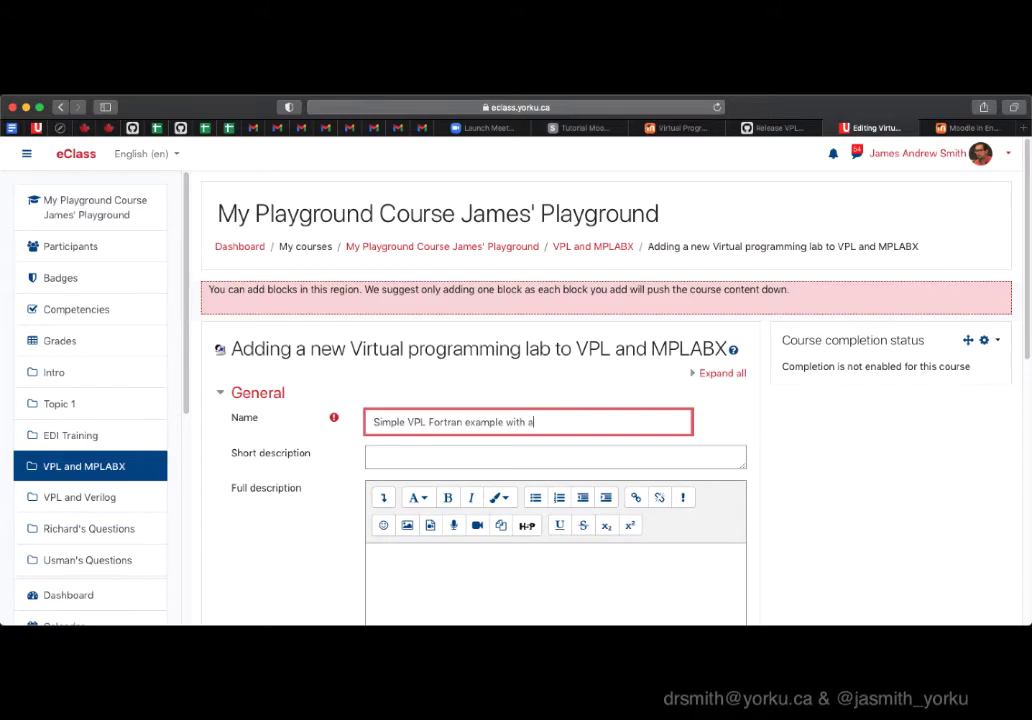
pyautogui.write('uto-grading')
pyautogui.press('Tab')
pyautogui.write('us')
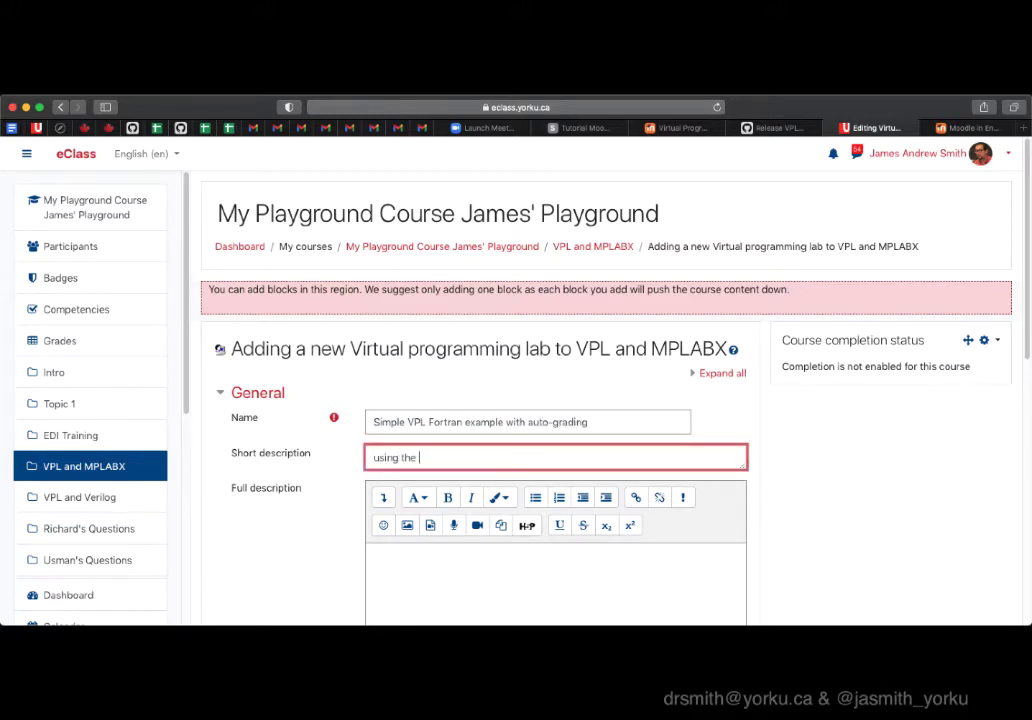
pyautogui.write('ing the VPL developer site in spain.')
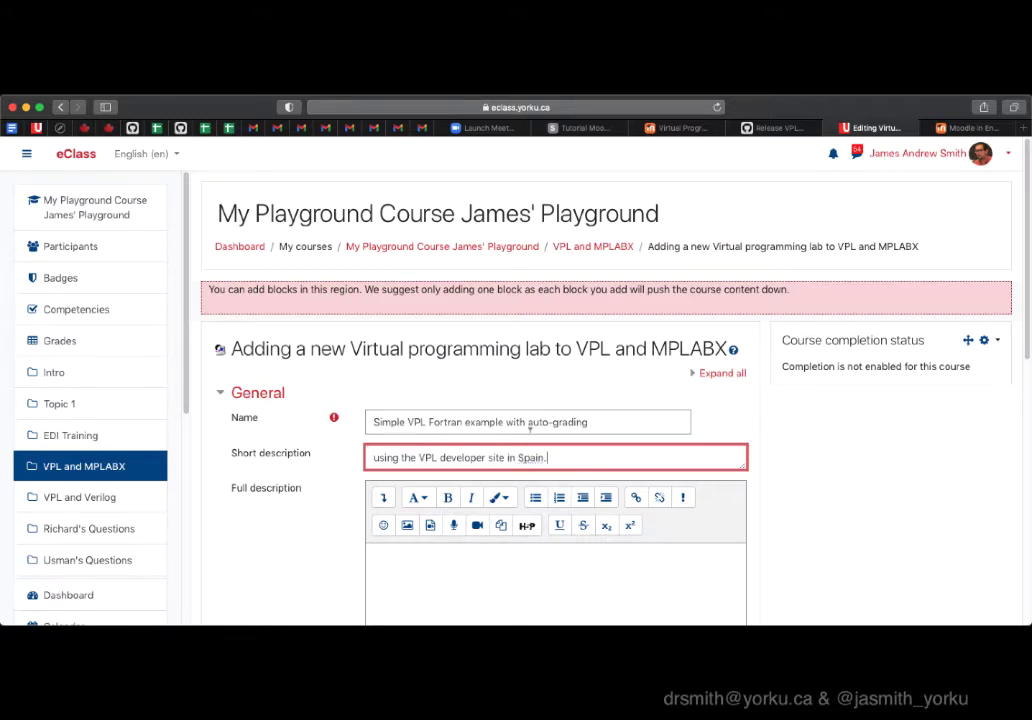
# Check the Grade settings show a maximum of 100 and save the activity
pyautogui.scroll(-5, 528, 429)
pyautogui.scroll(-1, 327, 507)
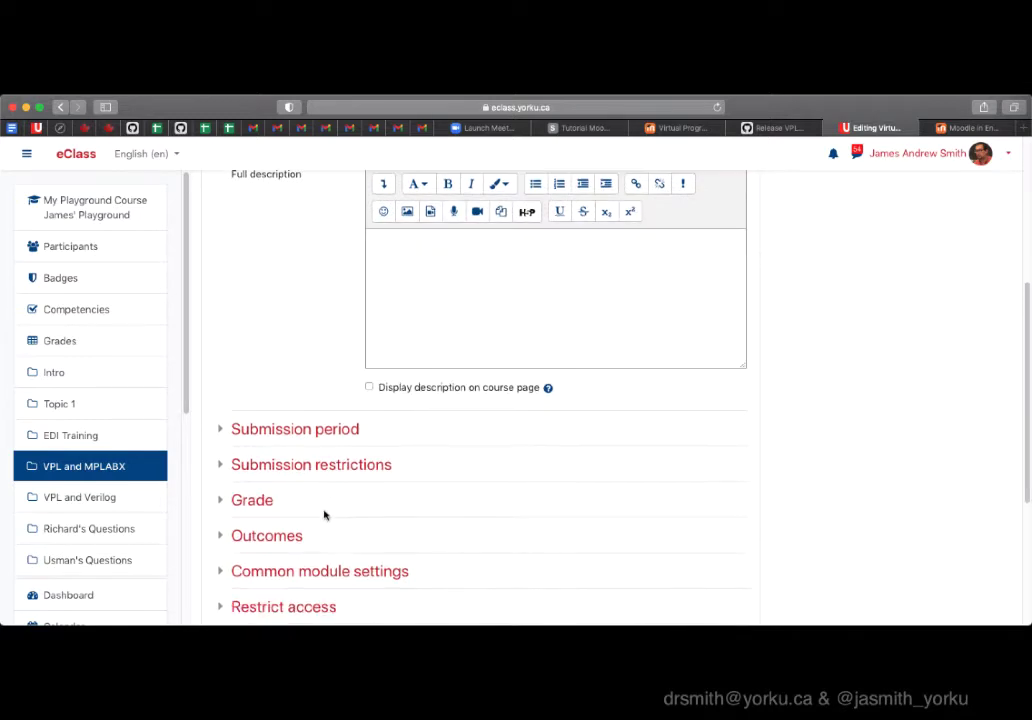
pyautogui.scroll(-5, 325, 514)
pyautogui.click(253, 271)
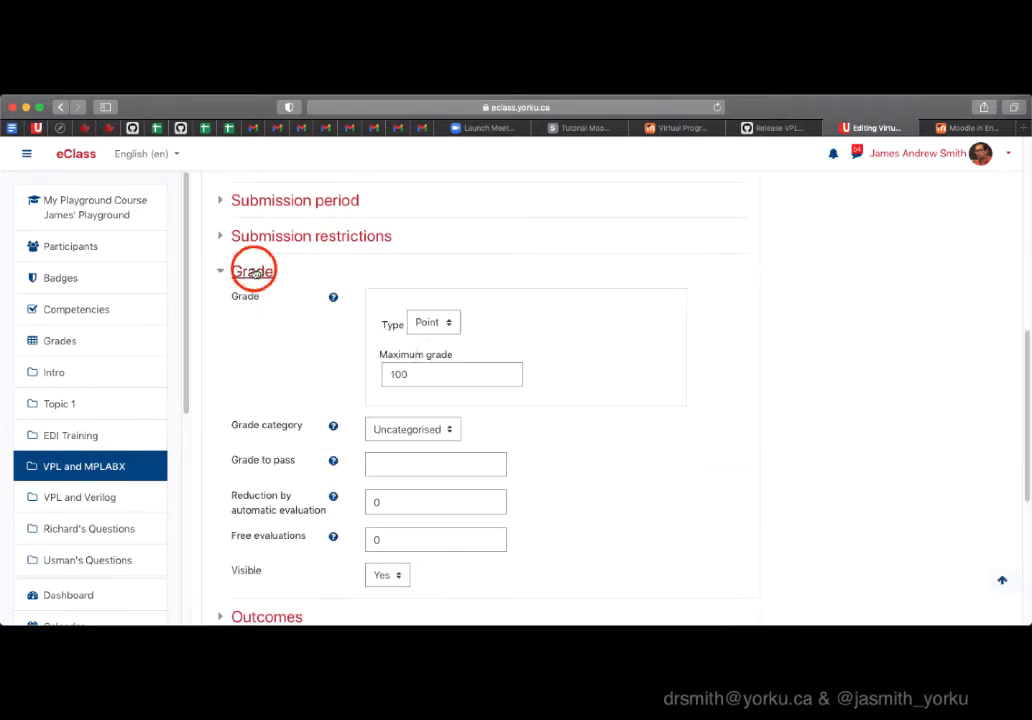
pyautogui.scroll(-5, 440, 380)
pyautogui.click(542, 448)
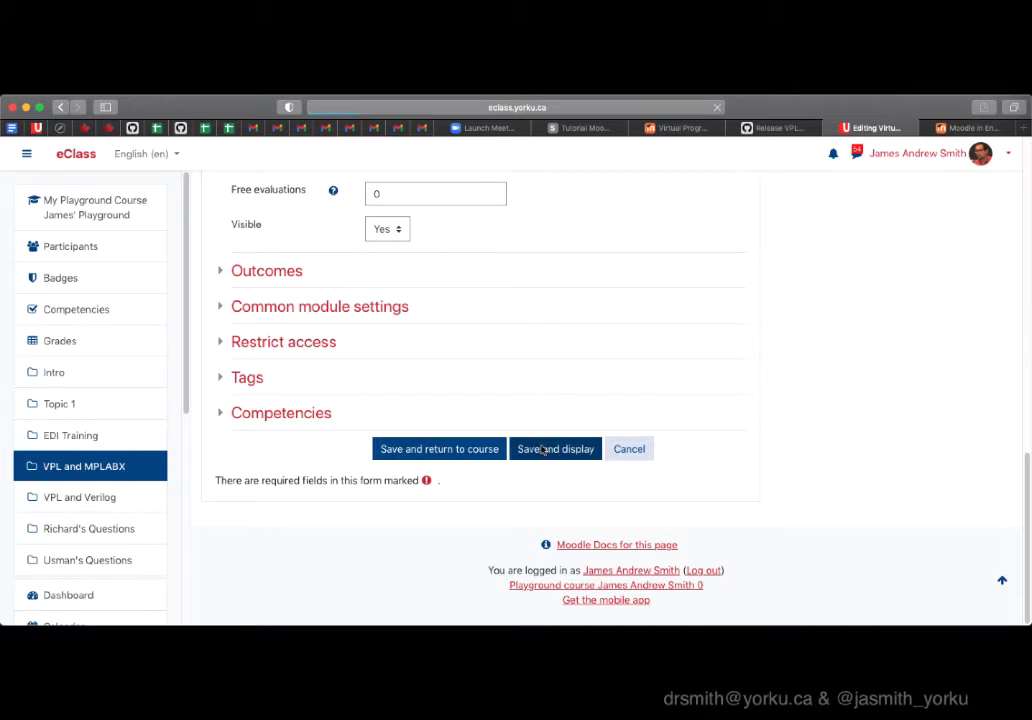
pyautogui.click(732, 301)
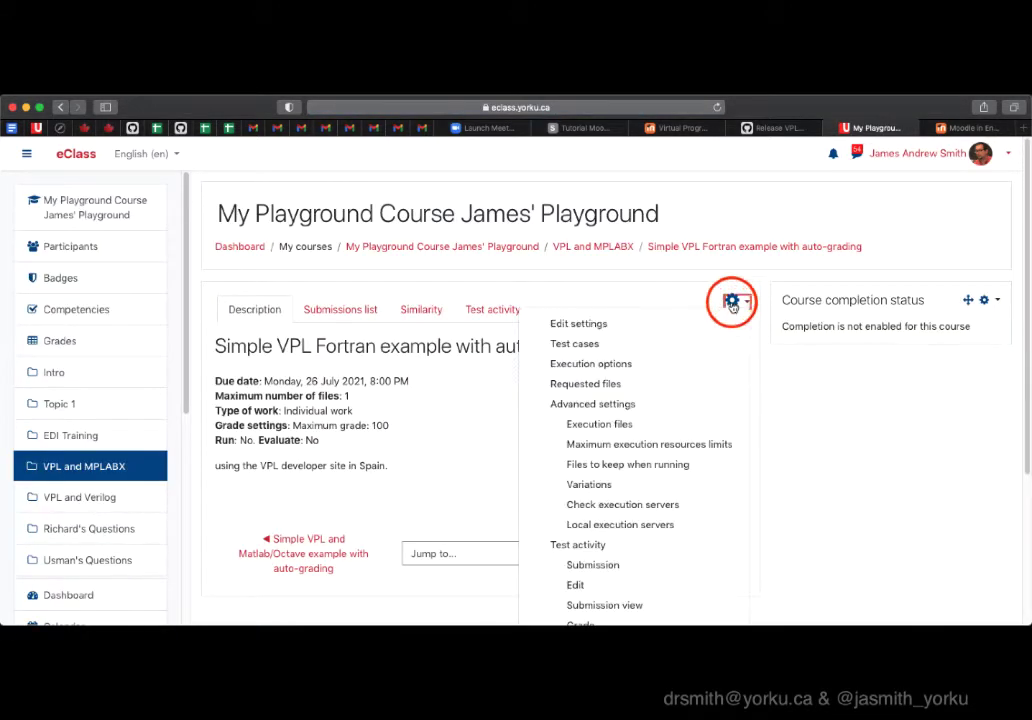
# Leave the Local execution servers list empty, cancel the edit, and return to the activity page
pyautogui.click(612, 526)
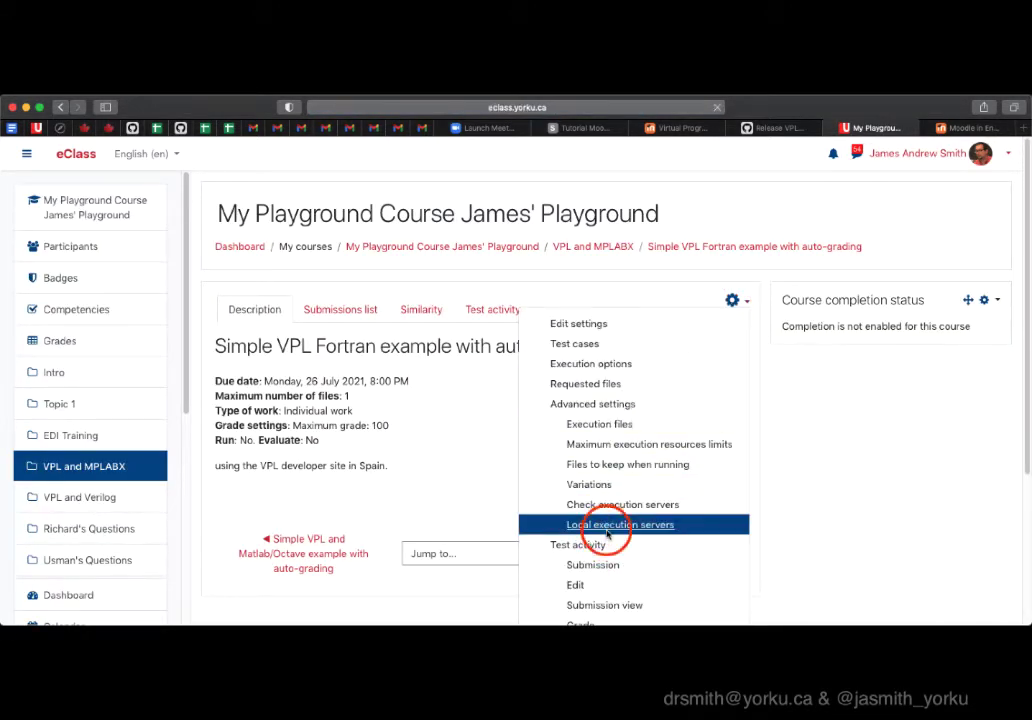
pyautogui.click(584, 410)
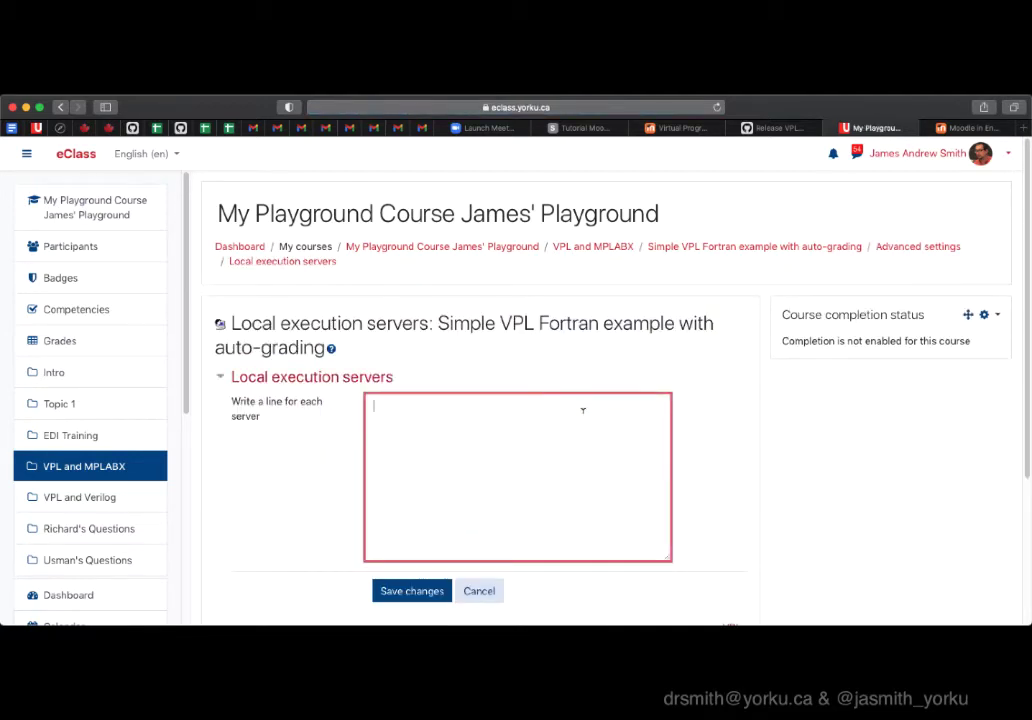
pyautogui.write('https://....')
pyautogui.press('Return')
pyautogui.write('end')
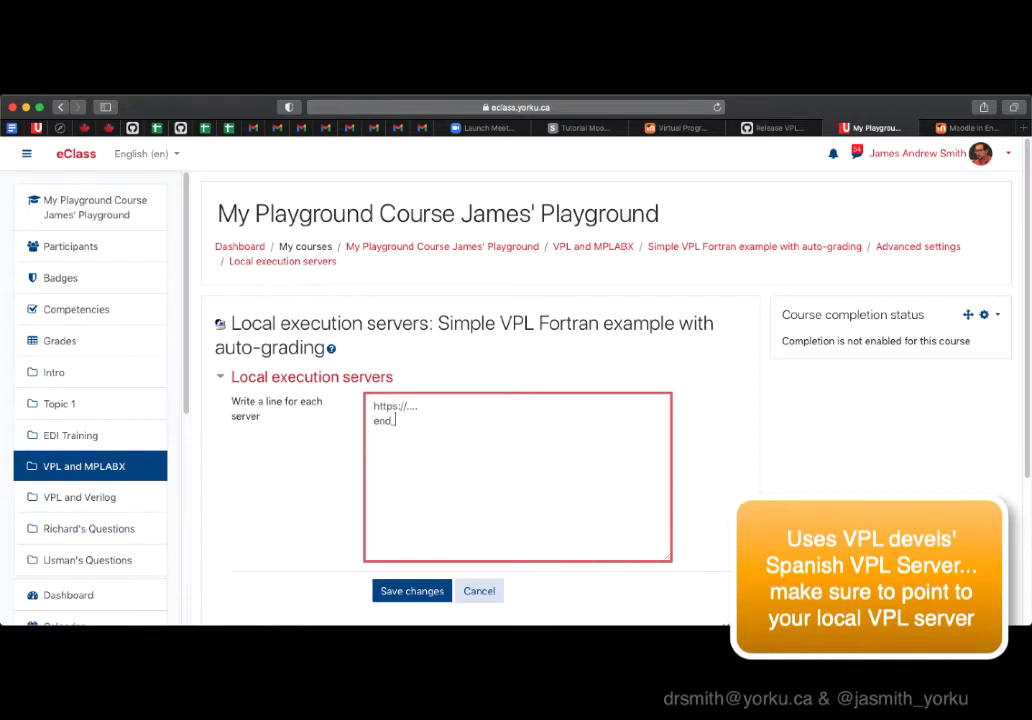
pyautogui.write('_of_jails')
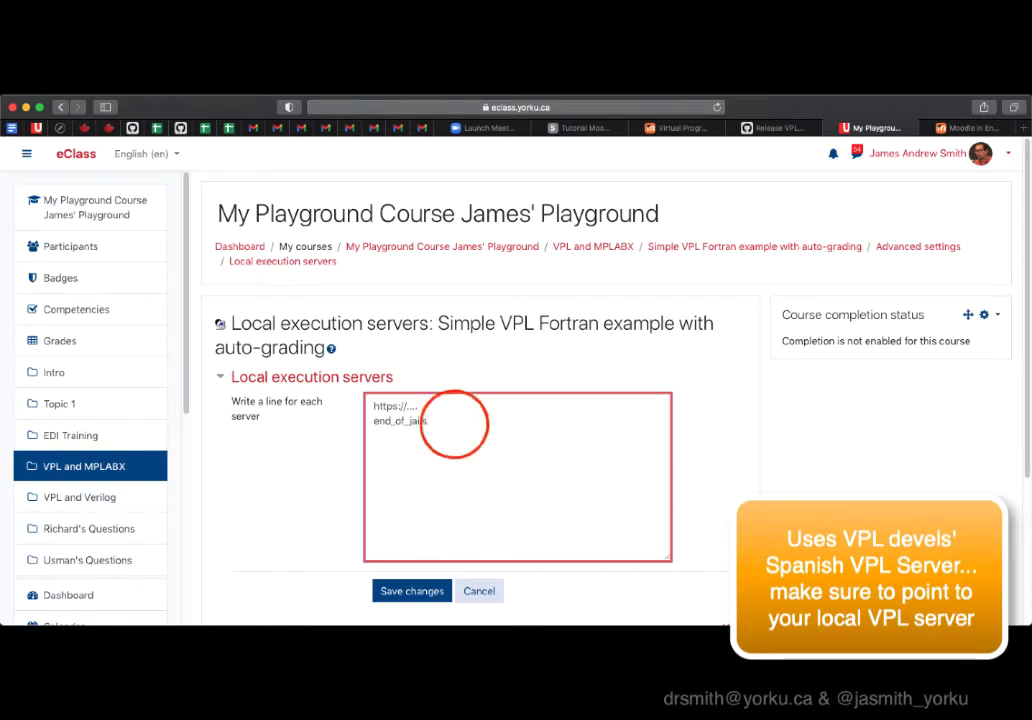
pyautogui.press('super+a')
pyautogui.press('BackSpace')
pyautogui.click(482, 592)
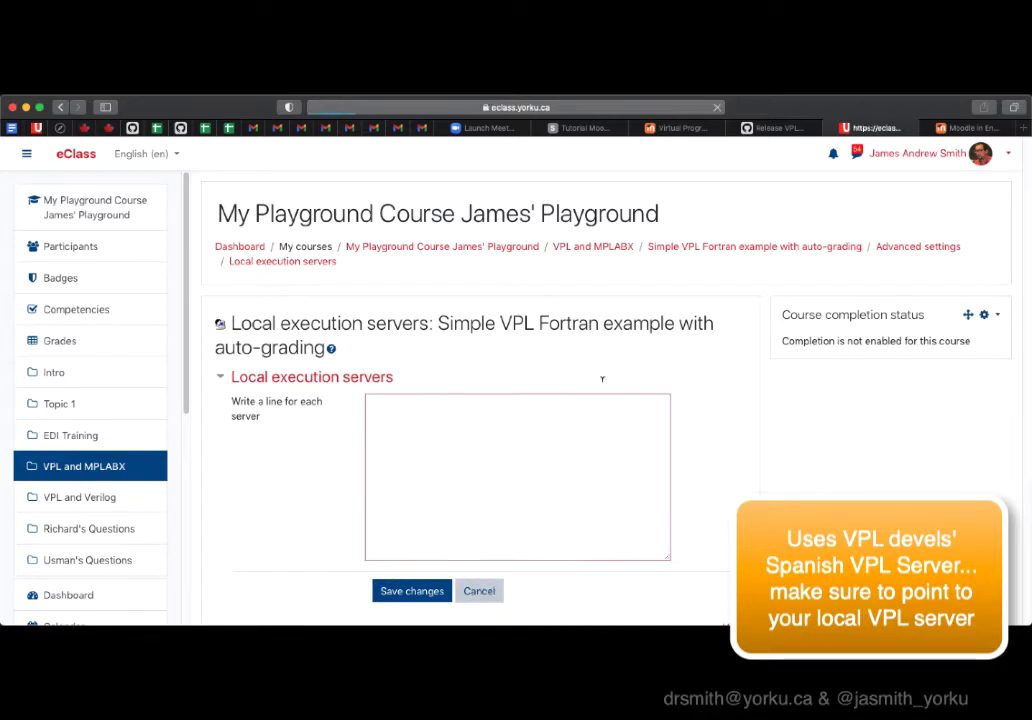
pyautogui.click(742, 247)
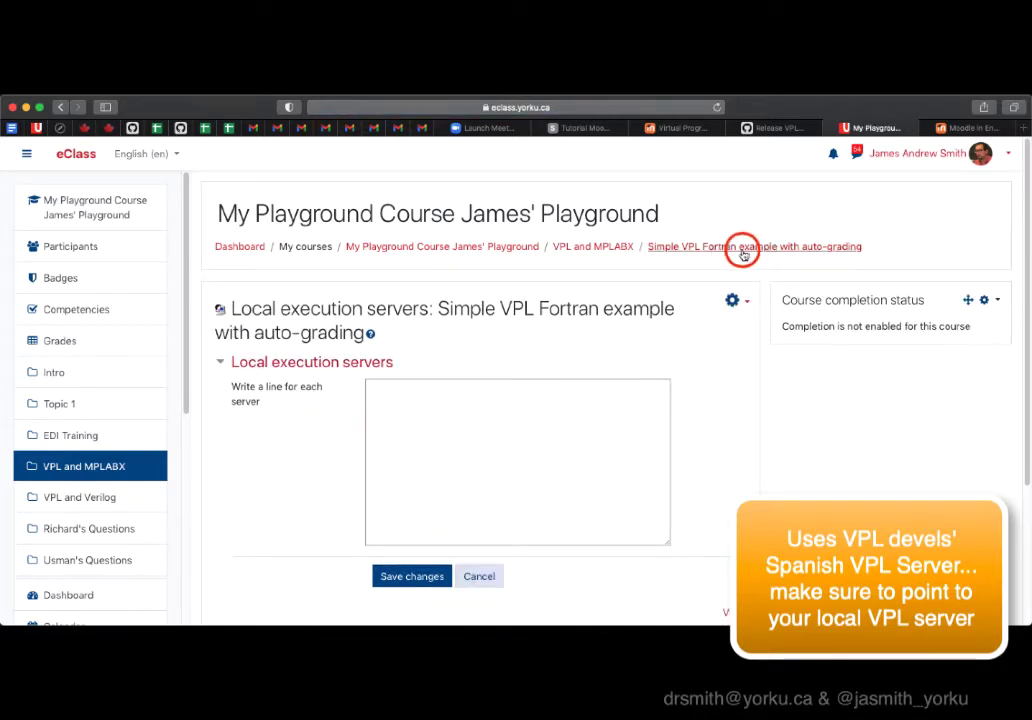
# Create a new requested file named hello.f90 for the activity
pyautogui.click(733, 299)
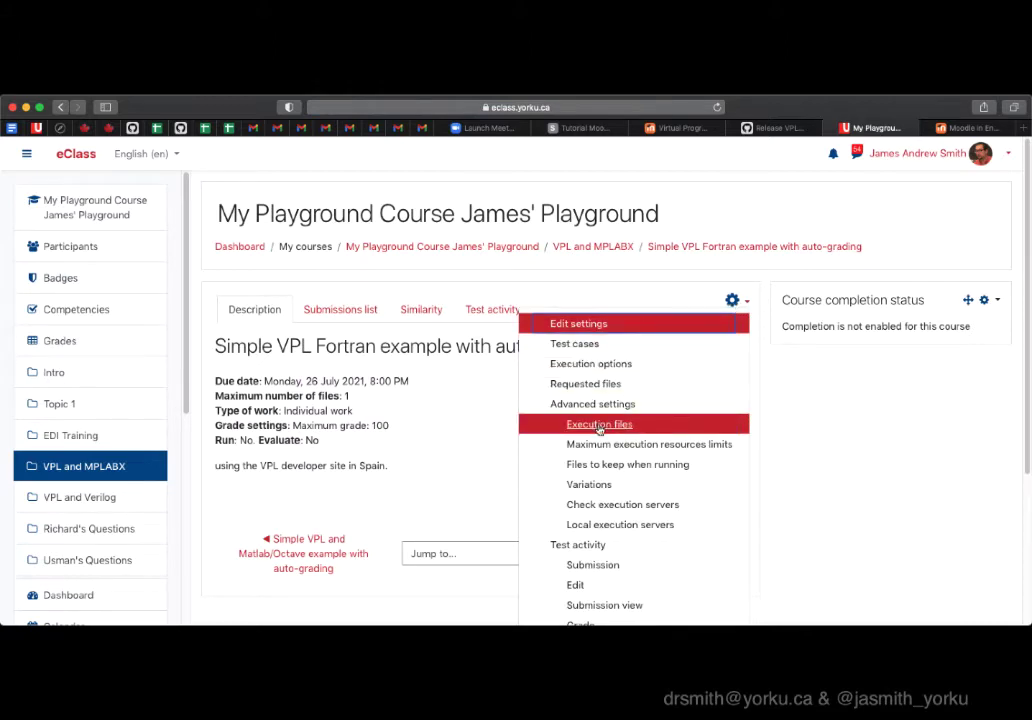
pyautogui.click(605, 384)
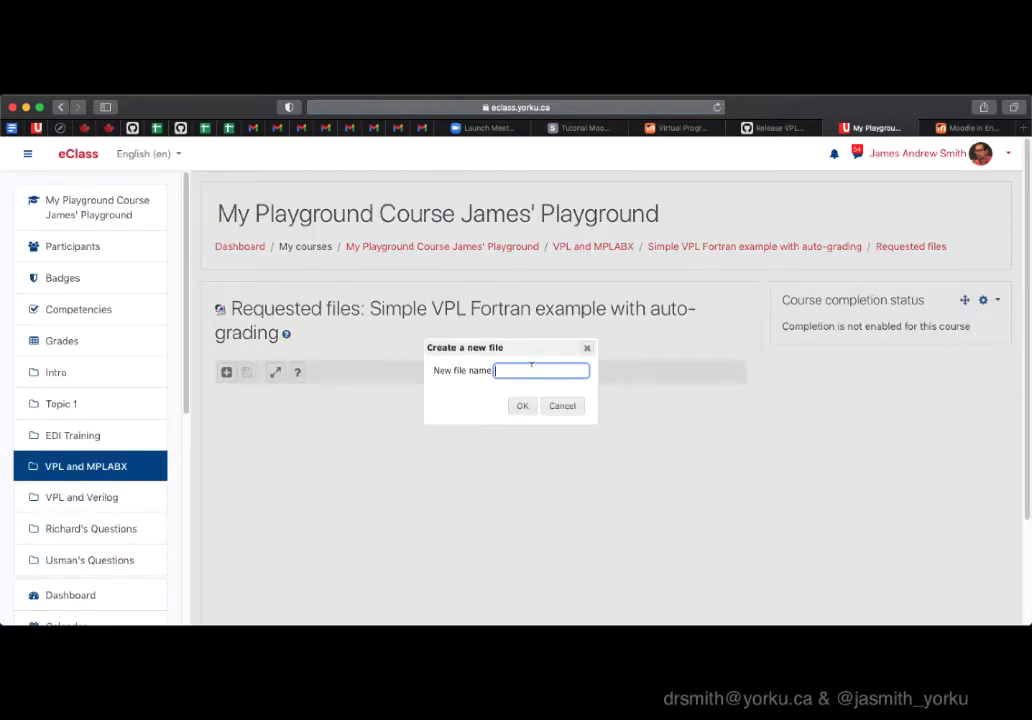
pyautogui.write('0')
pyautogui.click(522, 405)
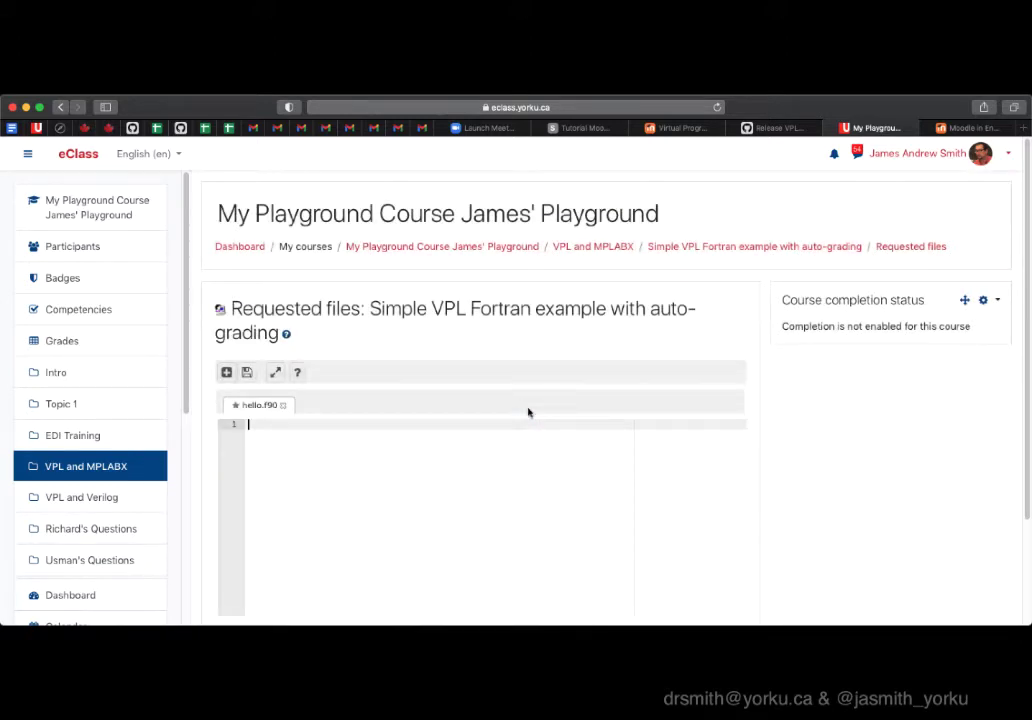
# Write hello.f90 as a three-line Hello World program ending with 'end program hello' and save it
pyautogui.click(247, 373)
pyautogui.click(297, 437)
pyautogui.write('program hello')
pyautogui.press('Return')
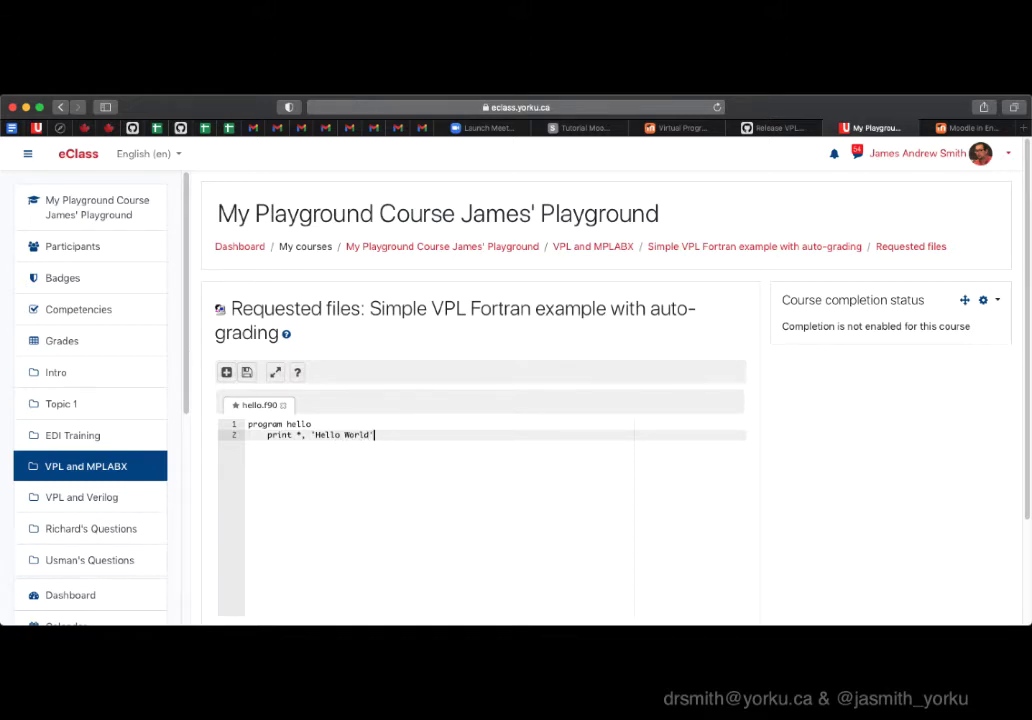
pyautogui.hotkey('shift', 'Left')
pyautogui.hotkey('shift', 'Left')
pyautogui.hotkey('shift', 'Left')
pyautogui.hotkey('shift', 'Left')
pyautogui.hotkey('shift', 'Left')
pyautogui.press('End')
pyautogui.press('Return')
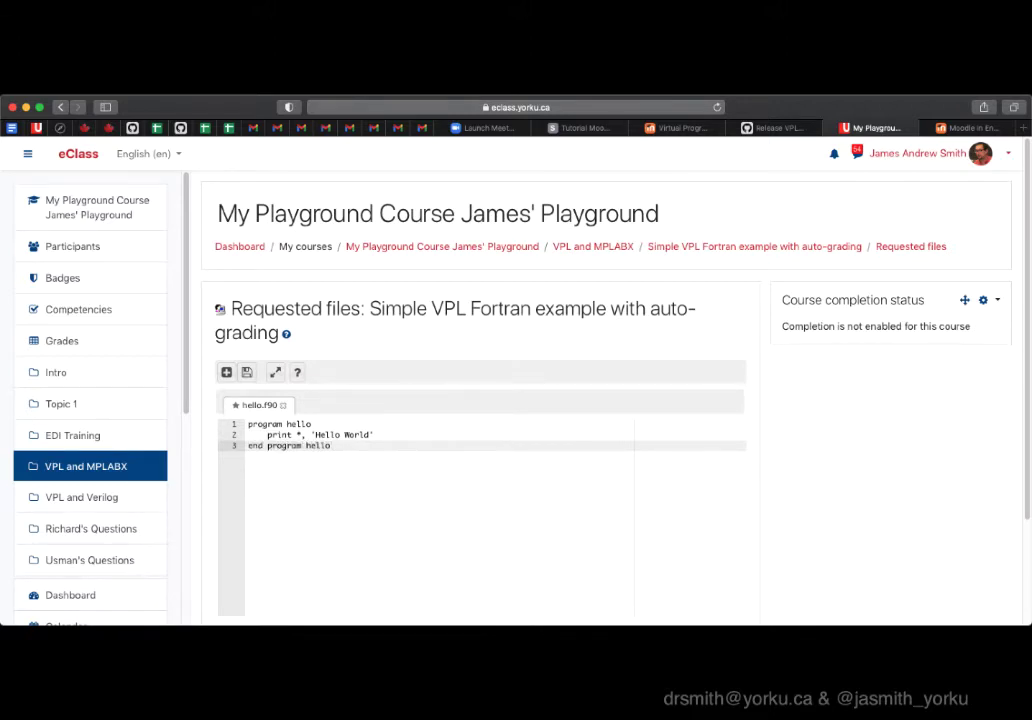
pyautogui.click(246, 372)
# Go to the activity's Execution options page and open the run script list
pyautogui.click(734, 244)
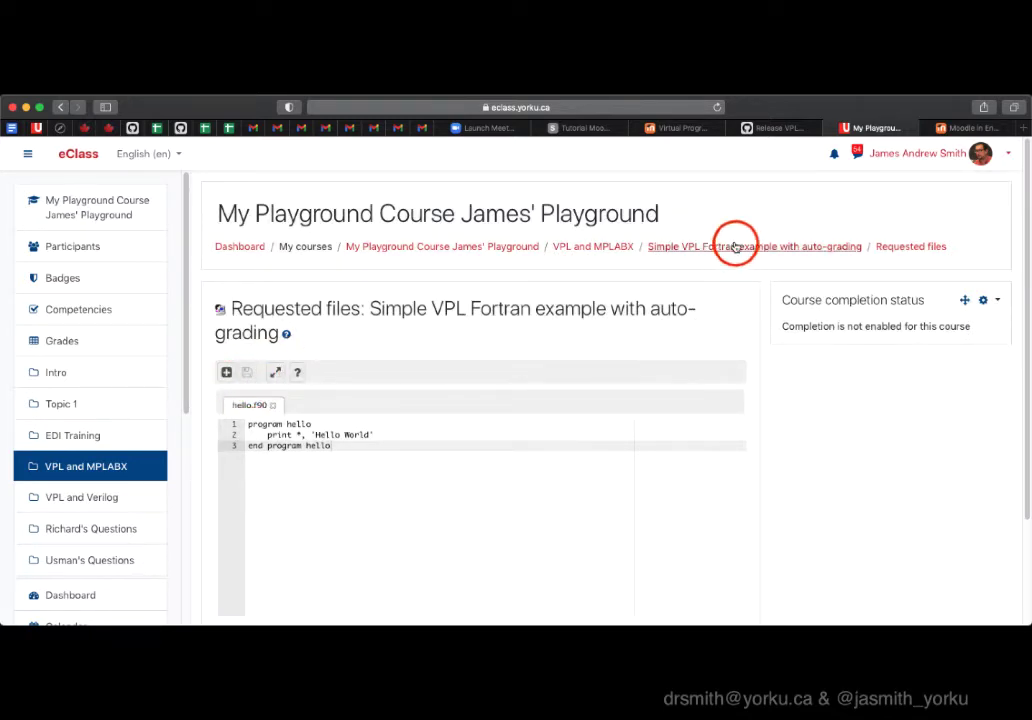
pyautogui.click(732, 300)
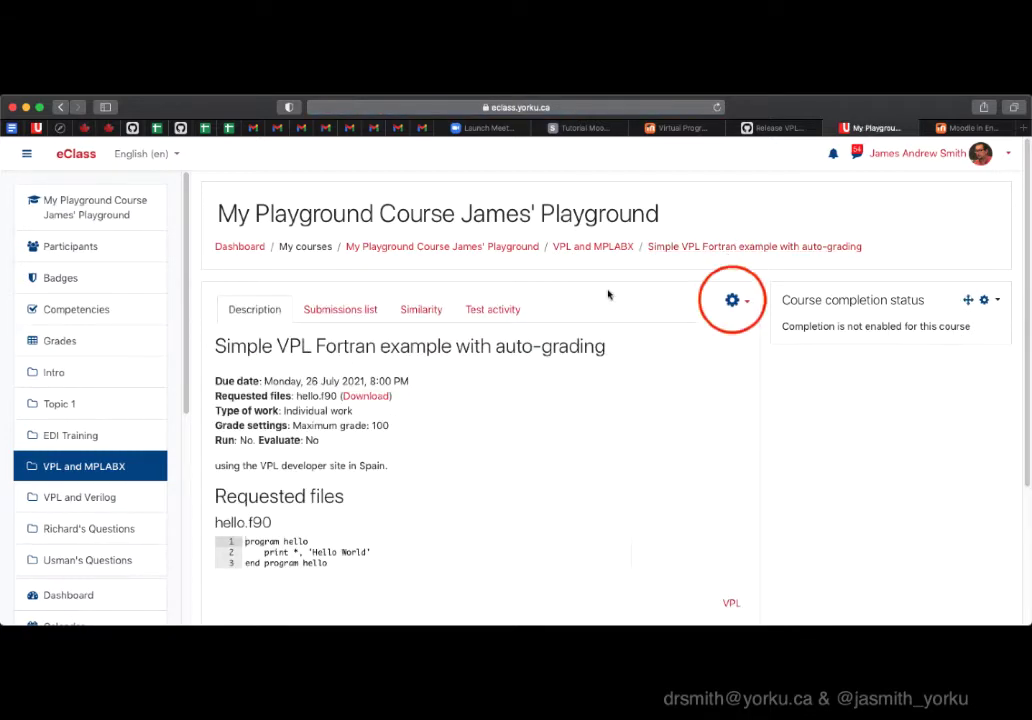
pyautogui.click(590, 366)
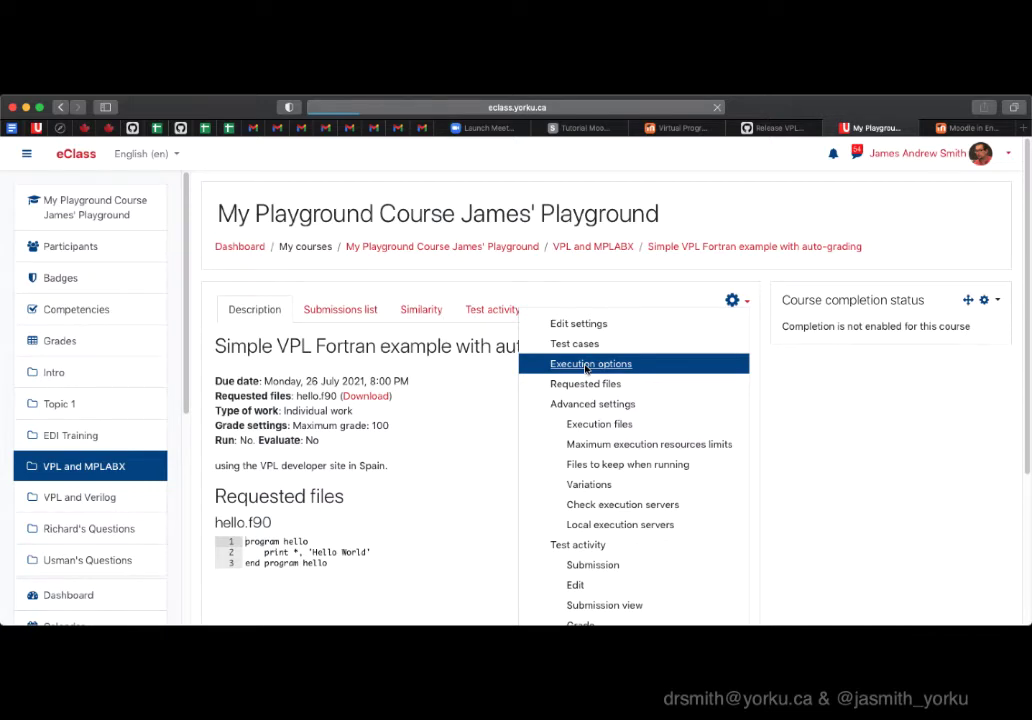
pyautogui.click(557, 424)
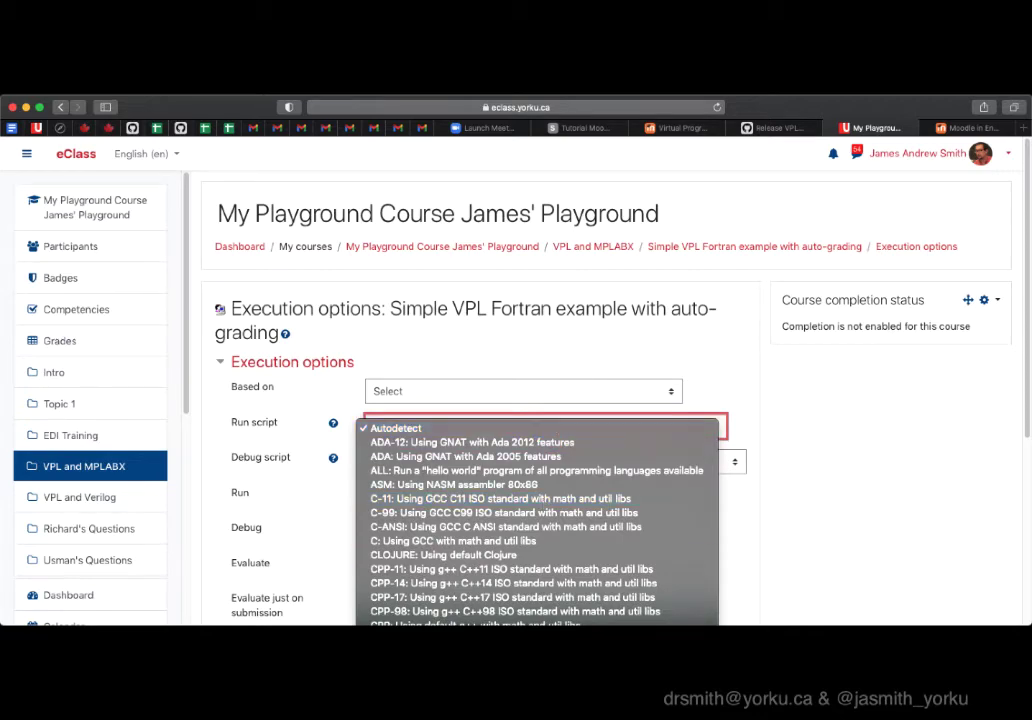
# Set run script to FORTRAN: Using gfortran, enable Run, Evaluate and Automatic grade, and save
pyautogui.click(468, 454)
pyautogui.click(393, 502)
pyautogui.click(382, 511)
pyautogui.click(390, 567)
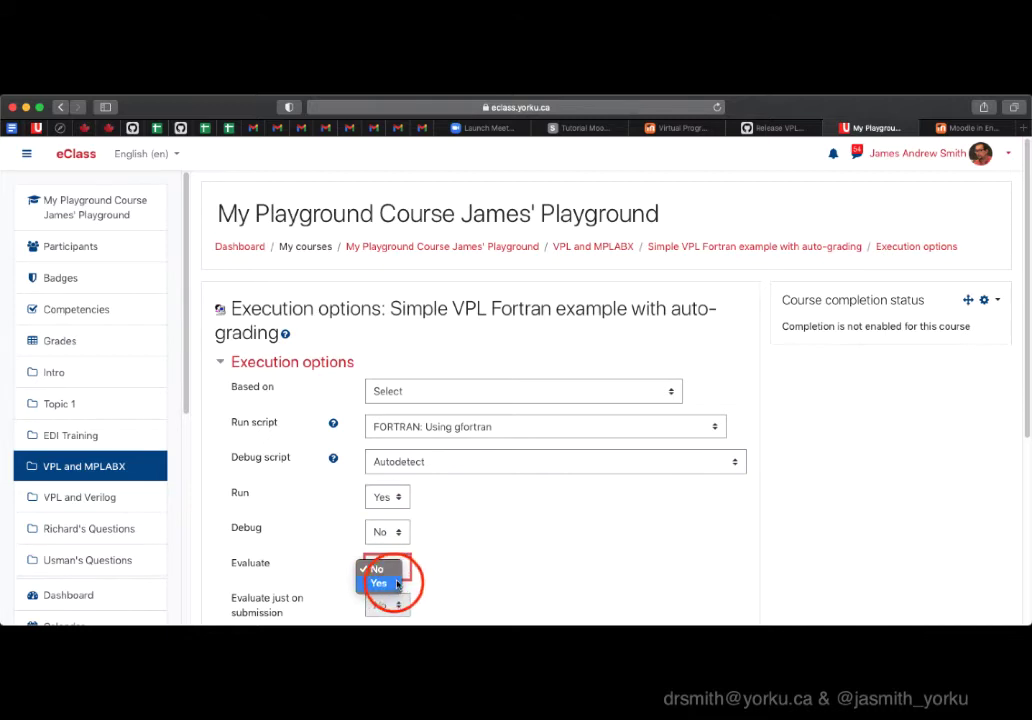
pyautogui.click(395, 583)
pyautogui.scroll(-3, 450, 540)
pyautogui.click(385, 511)
pyautogui.click(390, 528)
pyautogui.scroll(-4, 502, 507)
pyautogui.click(398, 379)
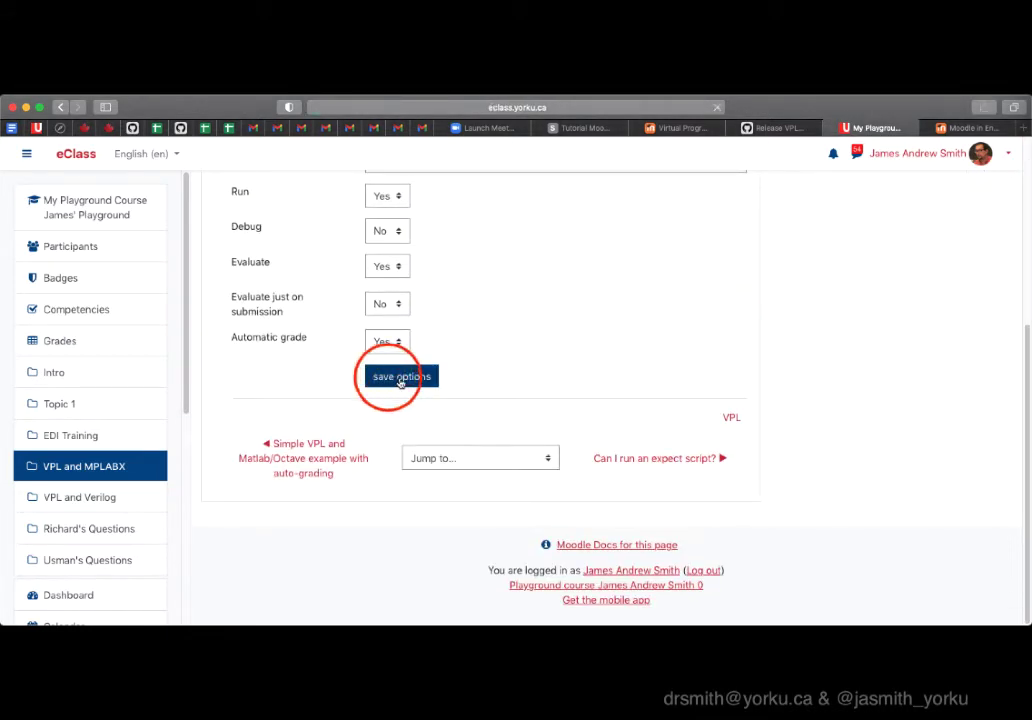
pyautogui.click(732, 300)
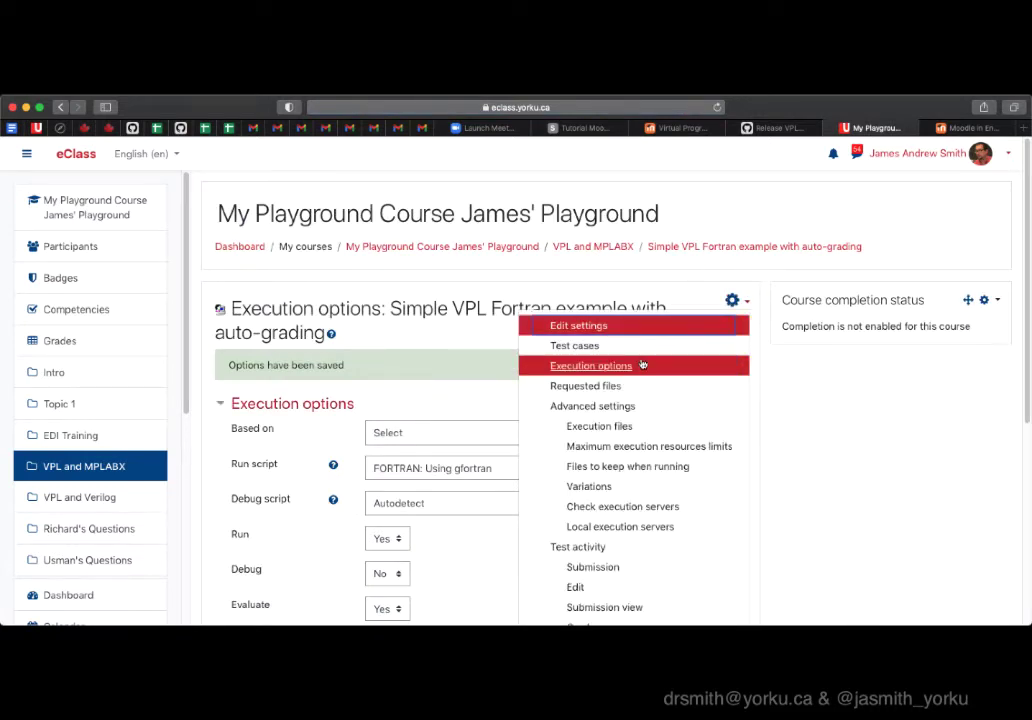
# Save a 'Test 1' case in vpl_evaluate.cases expecting output "Hello World", then return to the activity
pyautogui.click(621, 427)
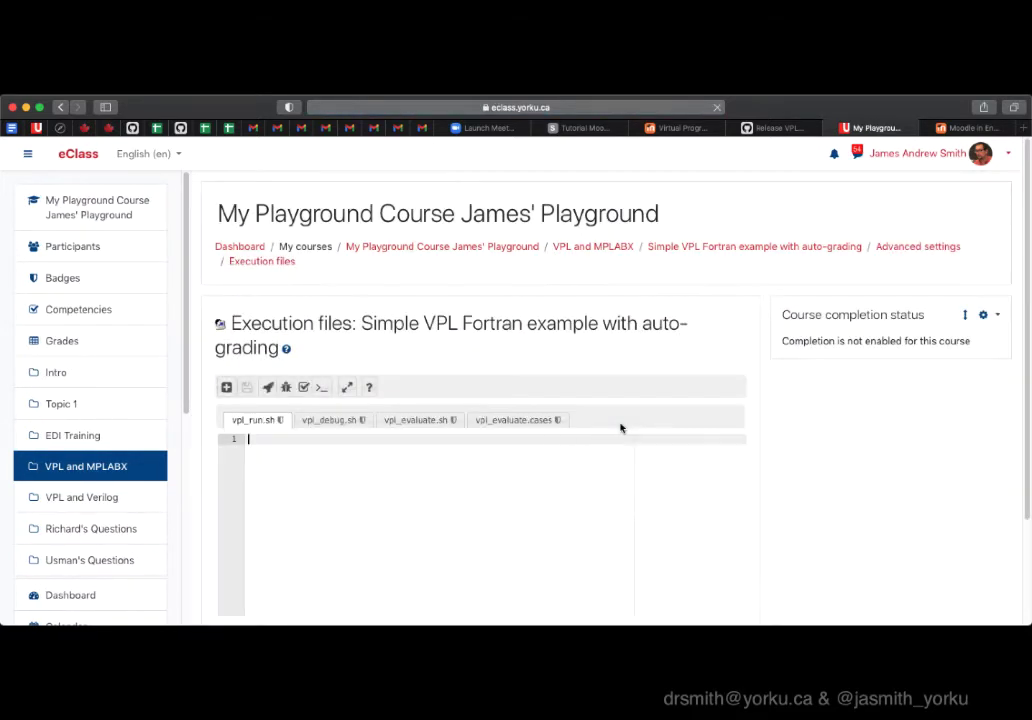
pyautogui.click(528, 419)
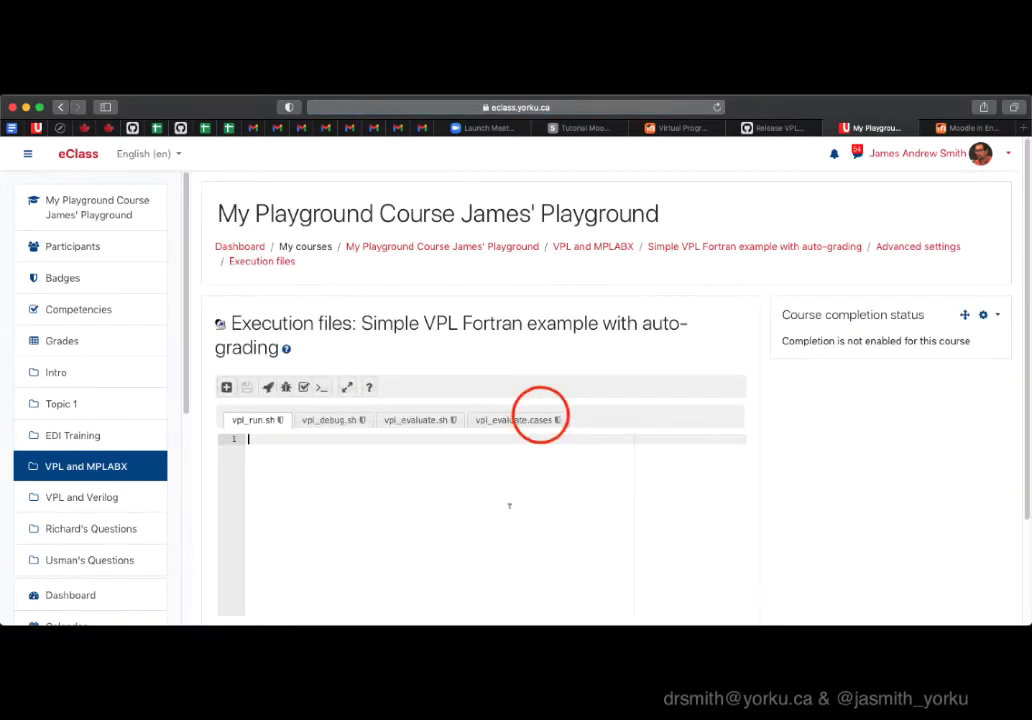
pyautogui.click(435, 477)
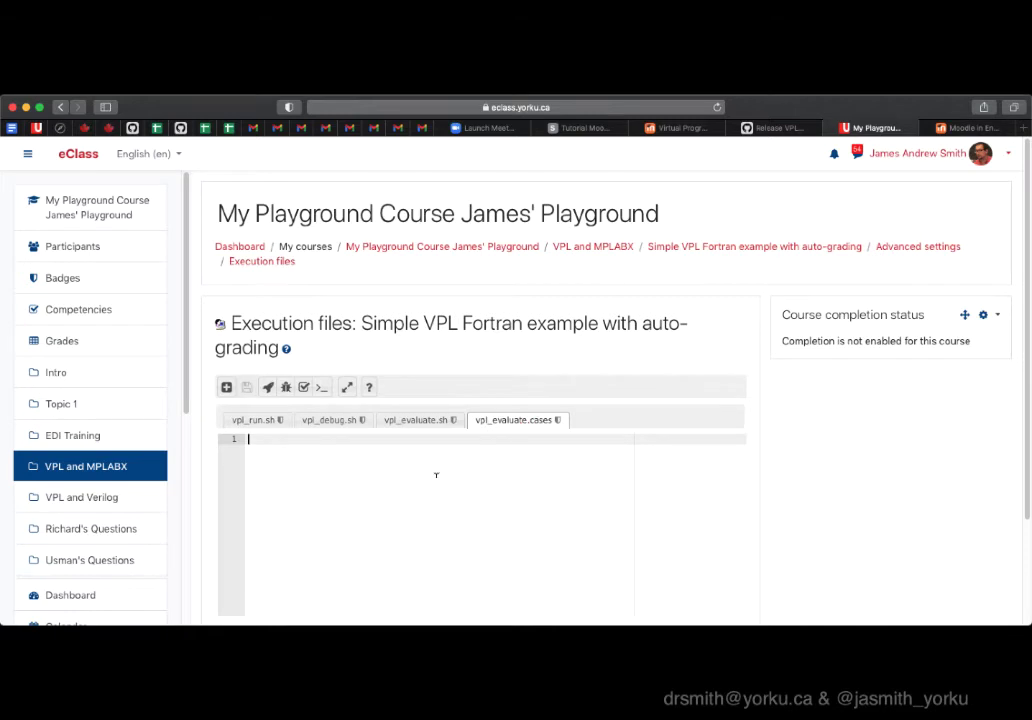
pyautogui.write('Case = Test 1')
pyautogui.press('Return')
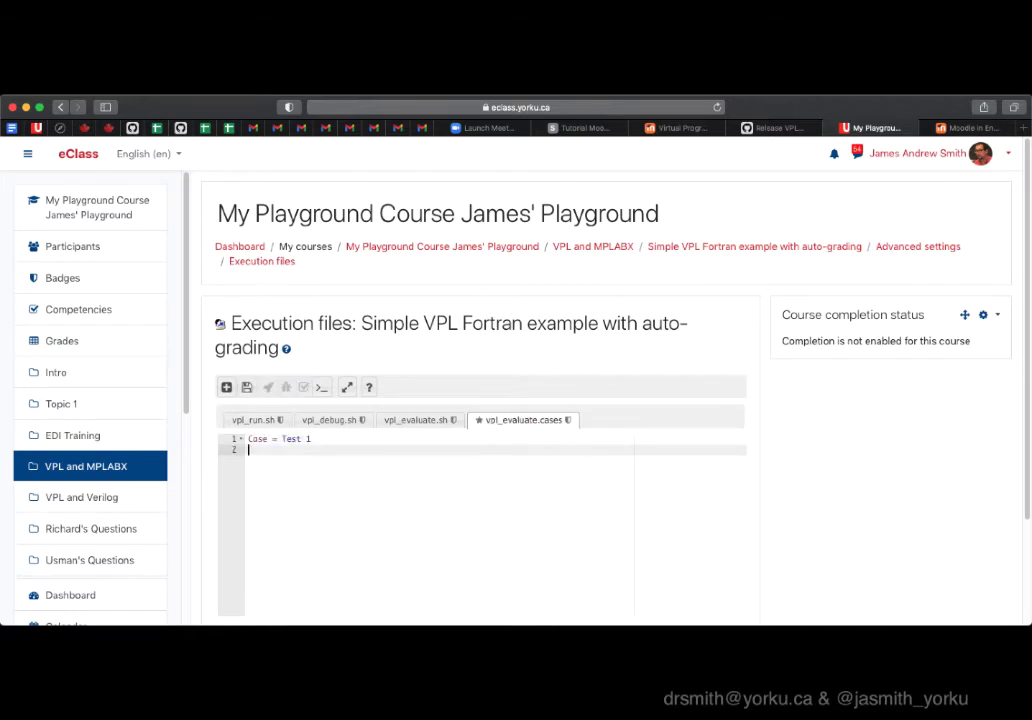
pyautogui.write('output = "Hello World')
pyautogui.click(246, 387)
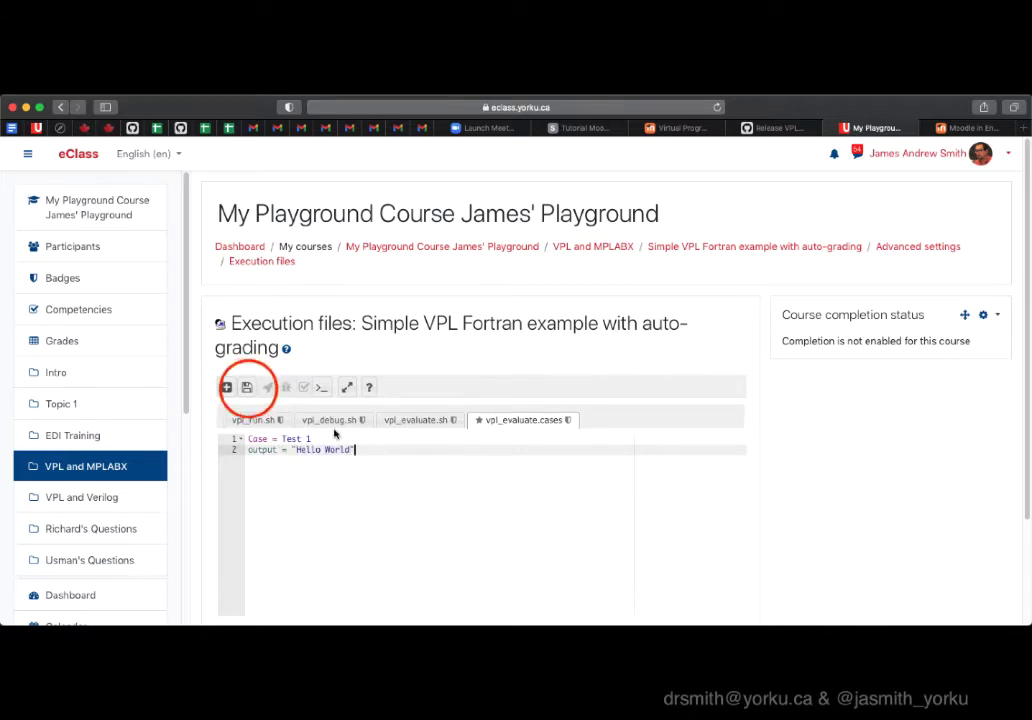
pyautogui.click(802, 248)
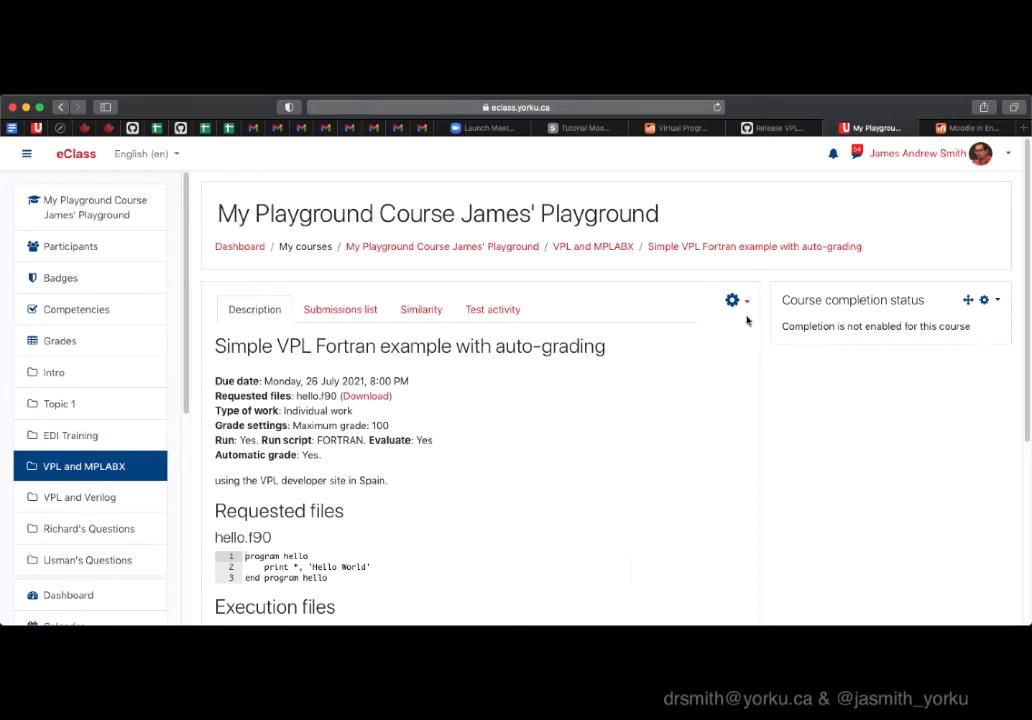
# Switch to the demo student view and open the Fortran auto-grading activity from VPL and MPLABX
pyautogui.click(118, 460)
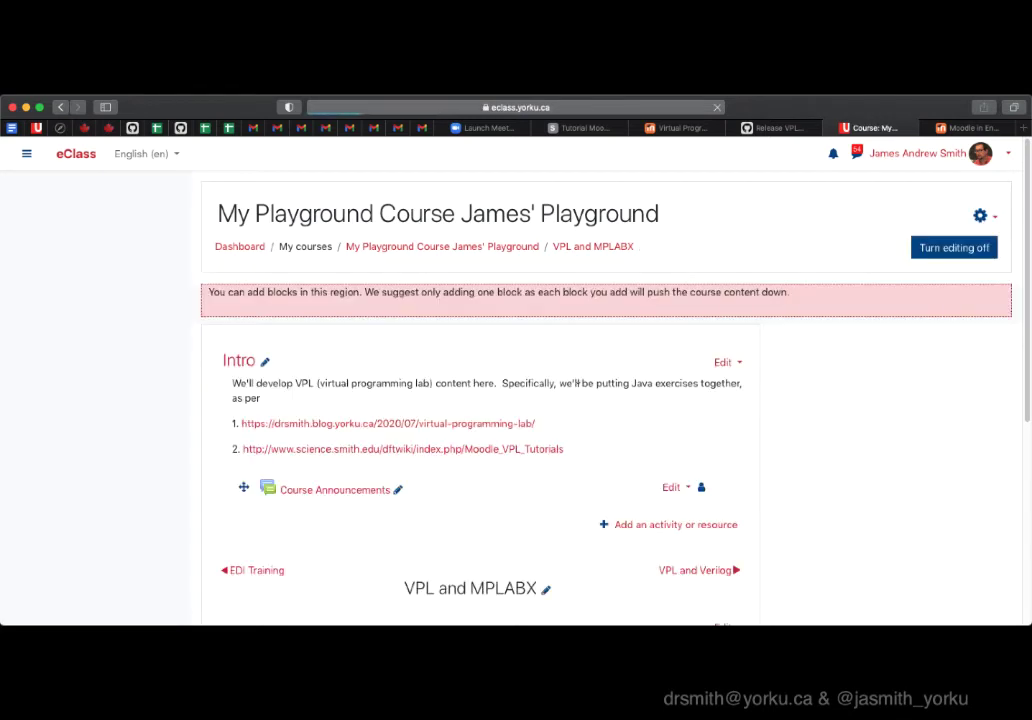
pyautogui.click(795, 464)
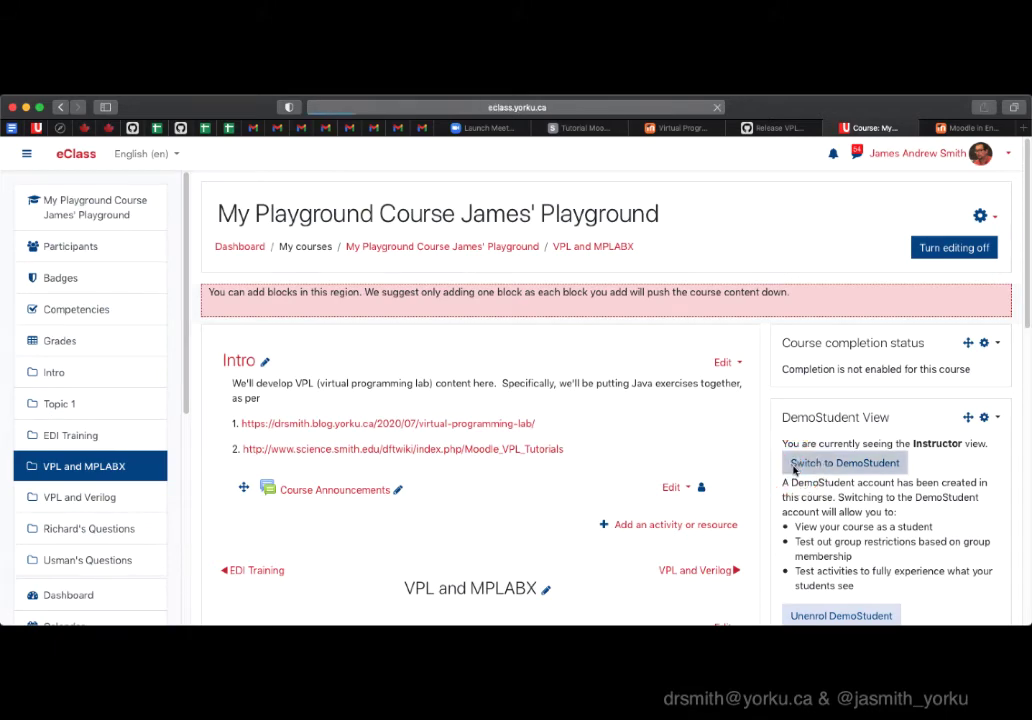
pyautogui.scroll(-5, 454, 507)
pyautogui.click(448, 500)
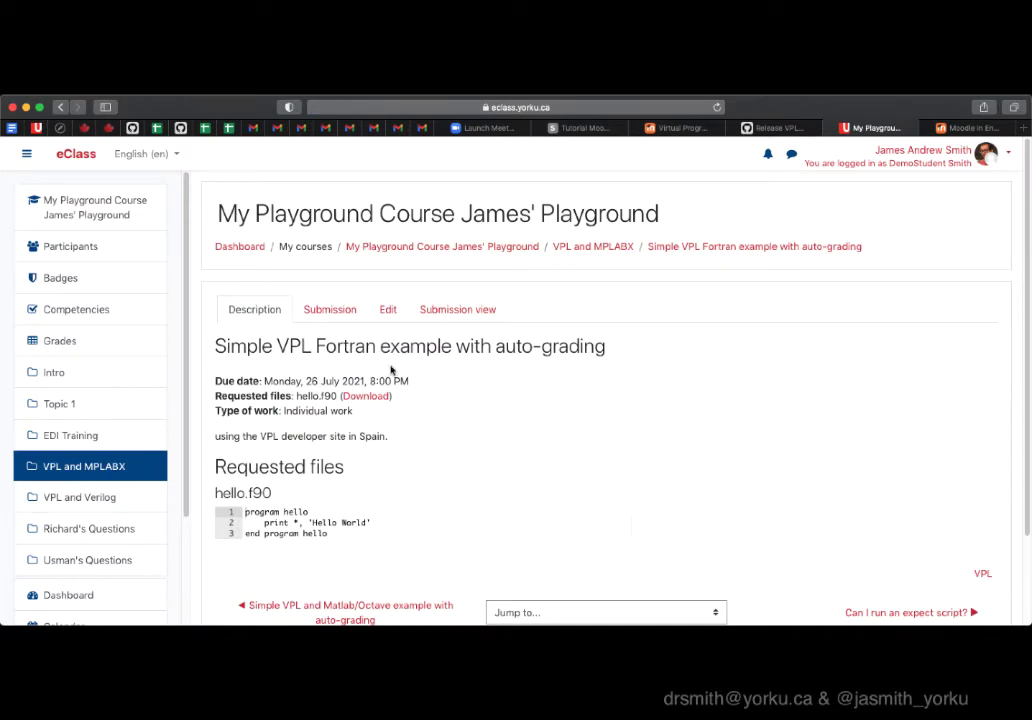
# Save and run the student's hello.f90, then evaluate it for a proposed grade of 0 / 100
pyautogui.click(388, 310)
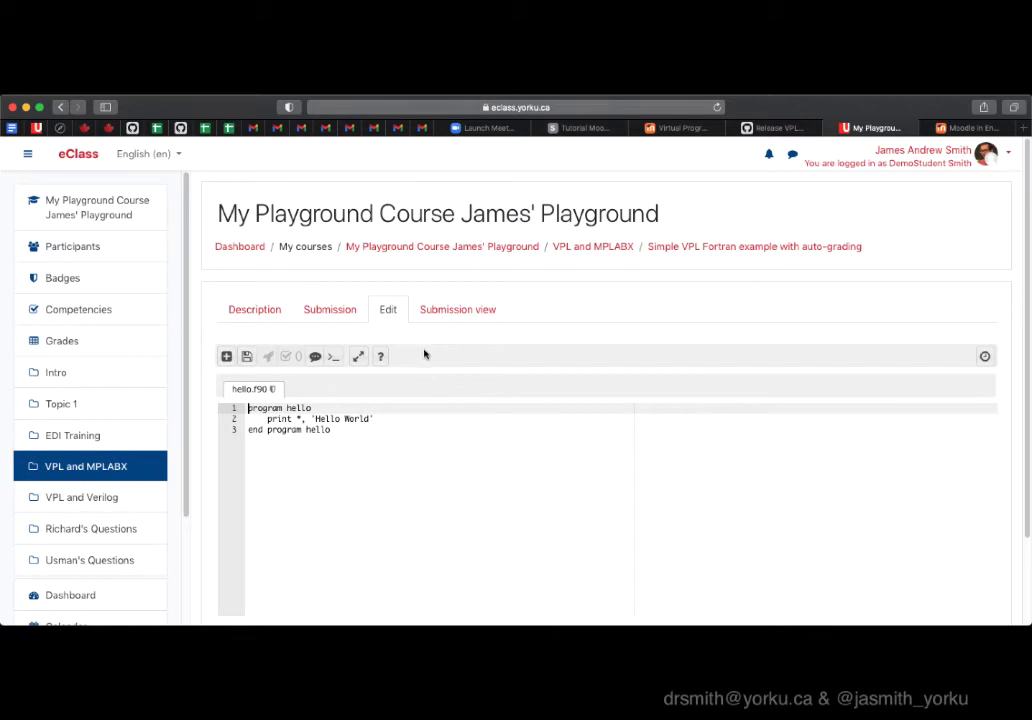
pyautogui.click(247, 357)
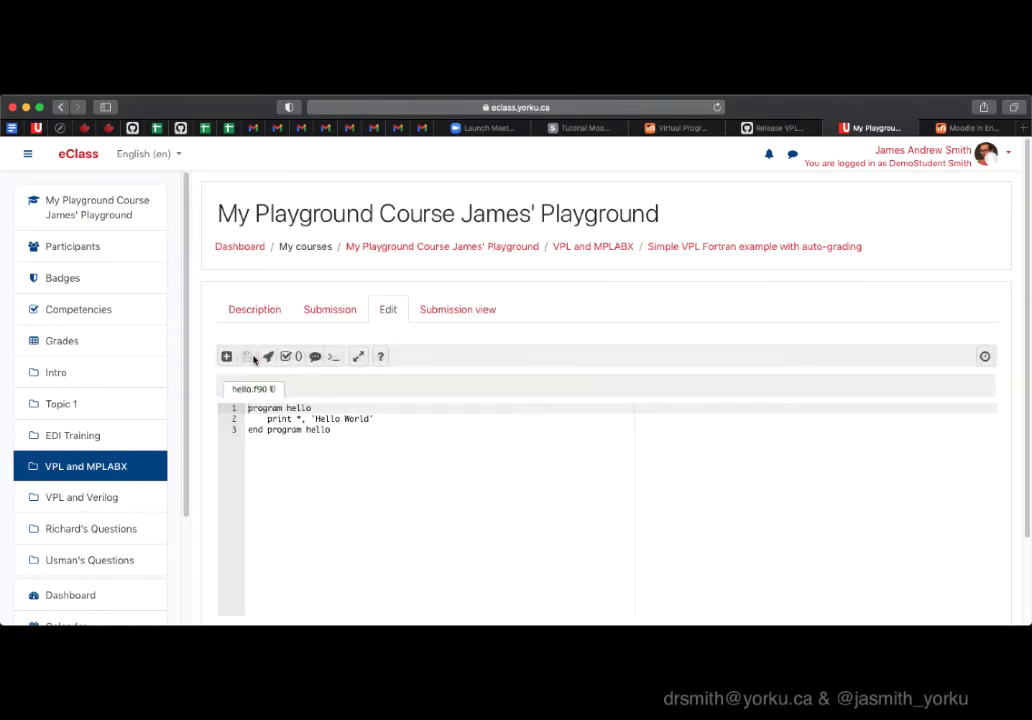
pyautogui.click(268, 357)
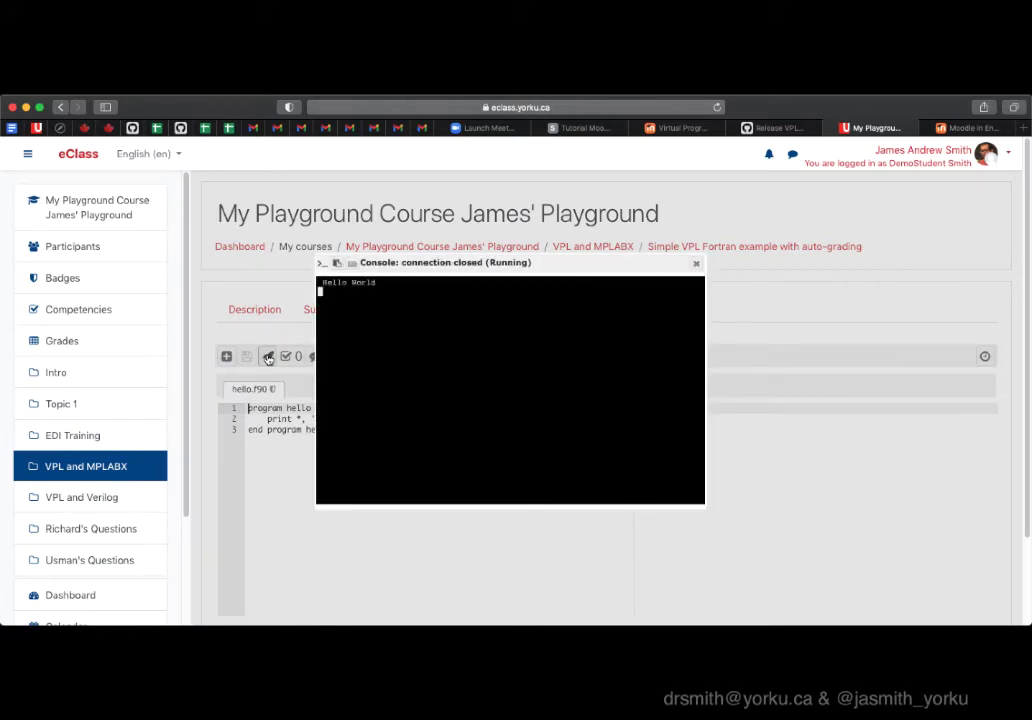
pyautogui.click(696, 264)
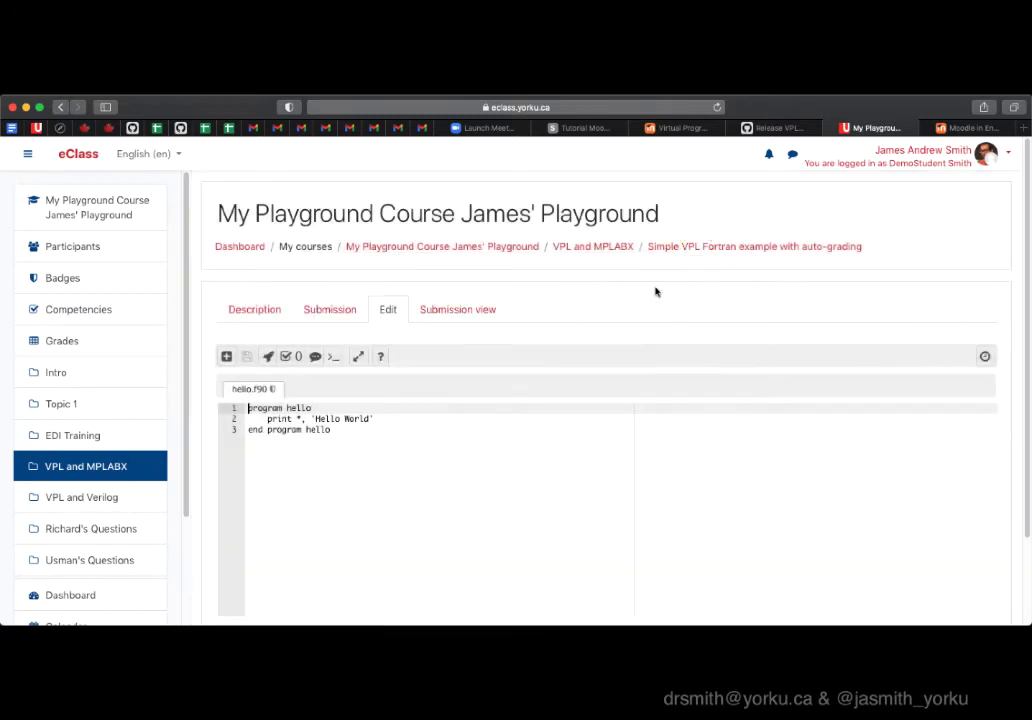
pyautogui.click(294, 359)
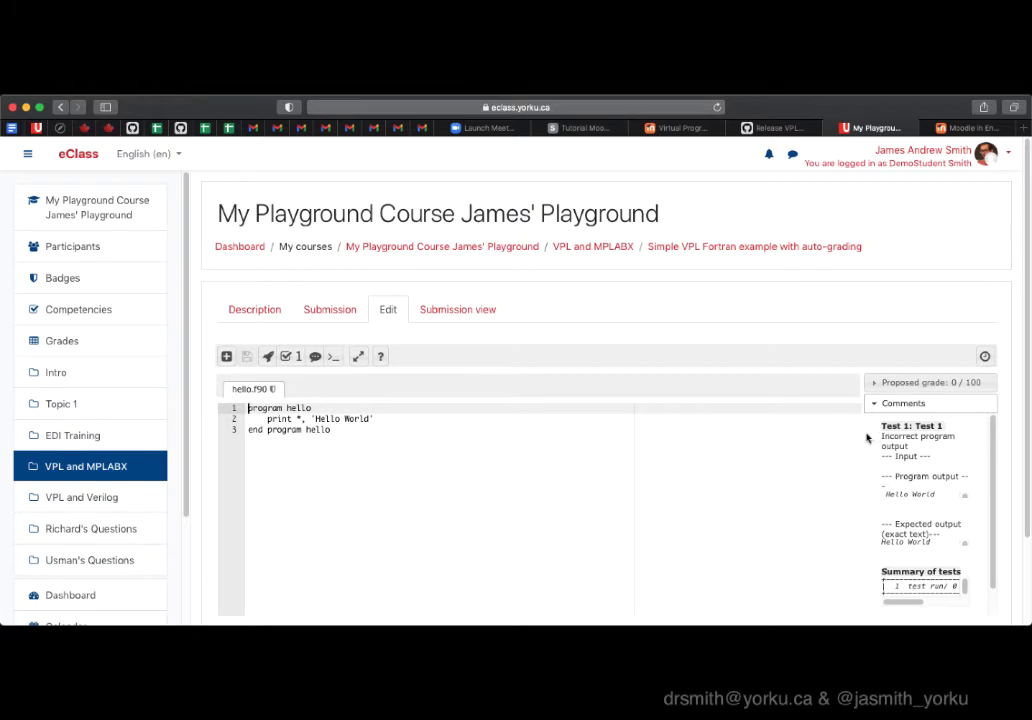
# Review the 0-of-1 passed test results for hello.f90, then return to the course section as instructor
pyautogui.moveTo(864, 432); pyautogui.dragTo(745, 434)
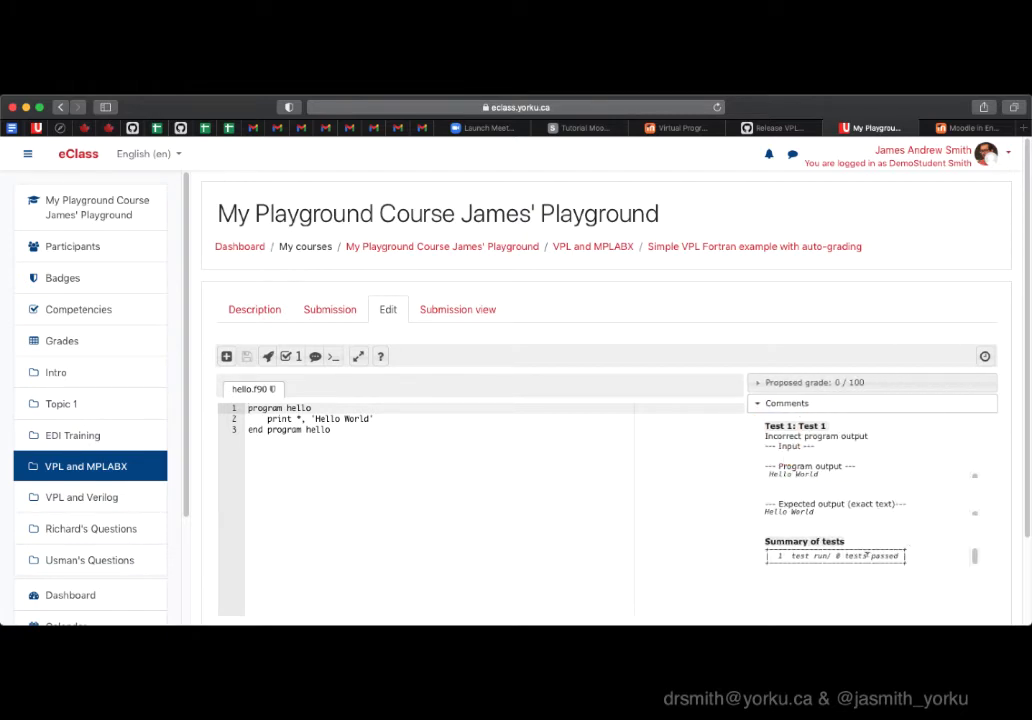
pyautogui.moveTo(820, 473); pyautogui.dragTo(765, 473)
pyautogui.scroll(-2, 878, 541)
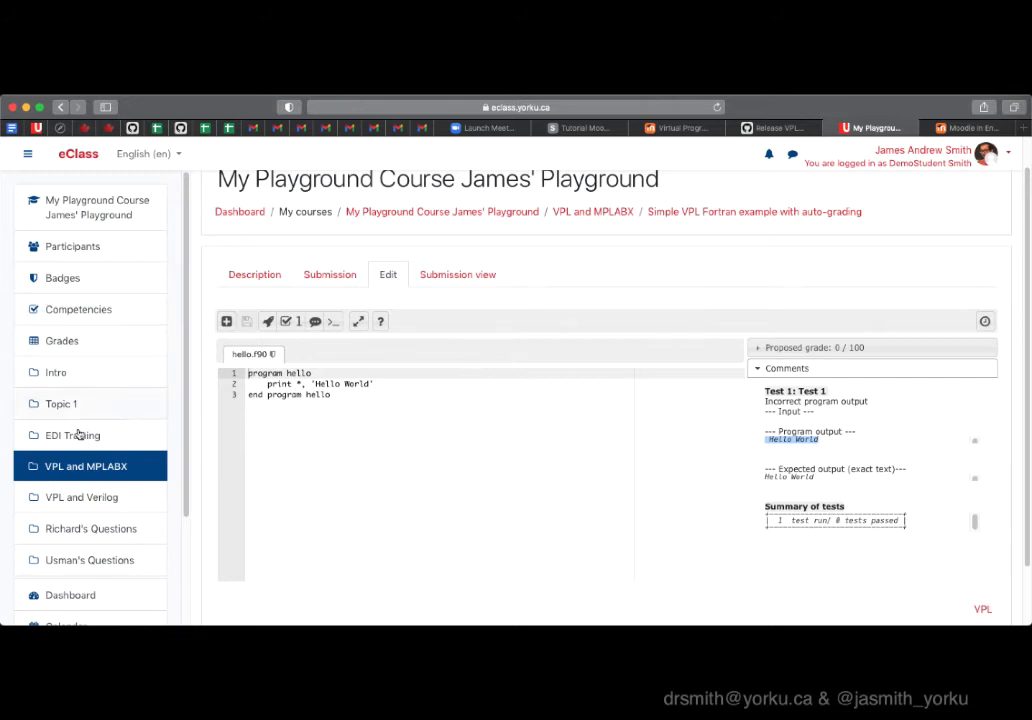
pyautogui.click(93, 460)
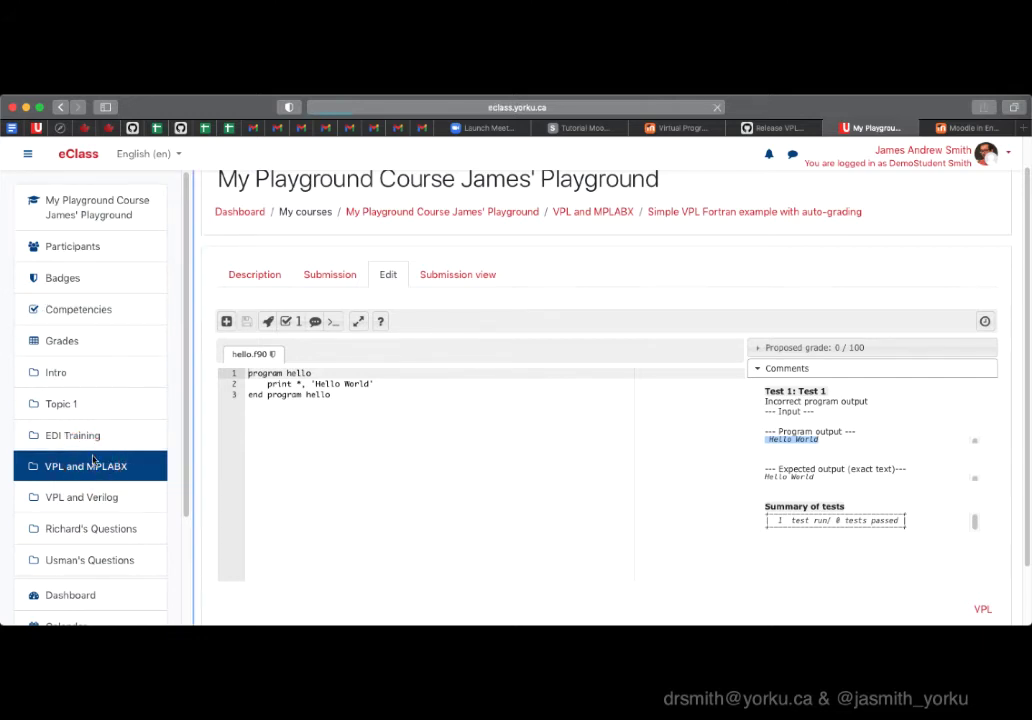
pyautogui.click(853, 366)
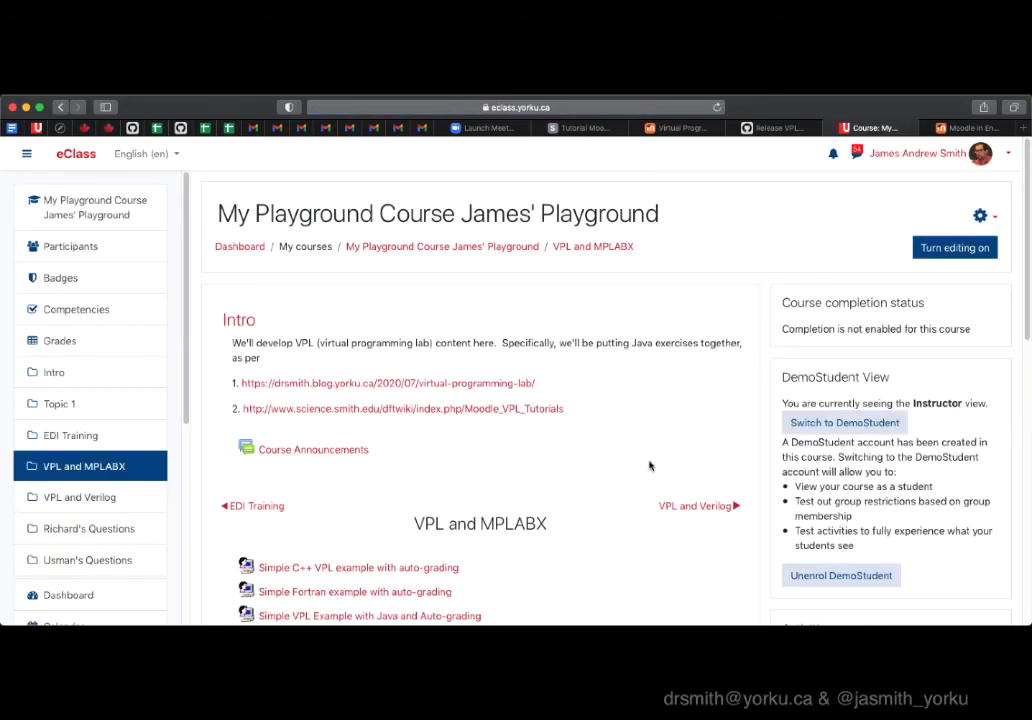
# Open the vpl_evaluate.cases execution file of the Simple VPL Fortran example
pyautogui.scroll(-8, 560, 430)
pyautogui.click(438, 357)
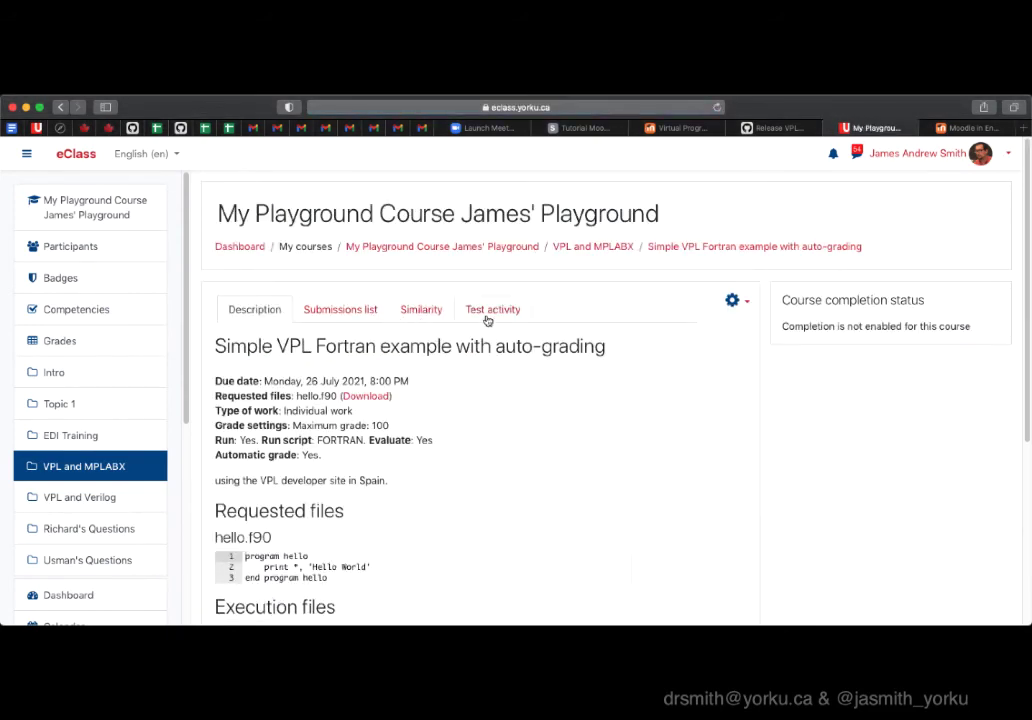
pyautogui.click(733, 300)
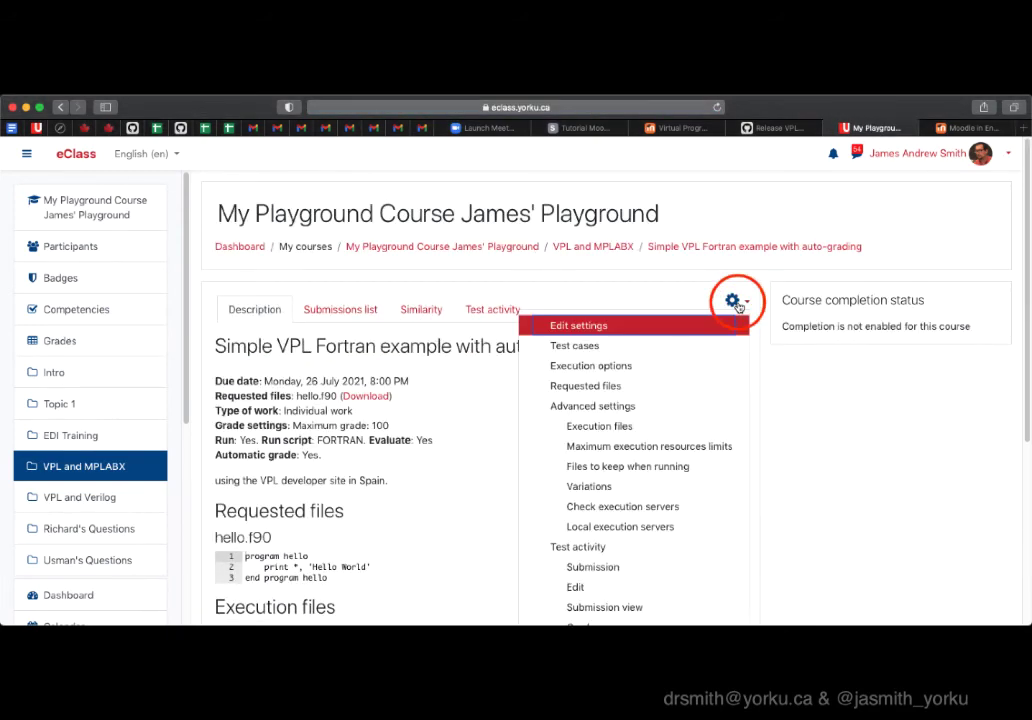
pyautogui.click(619, 427)
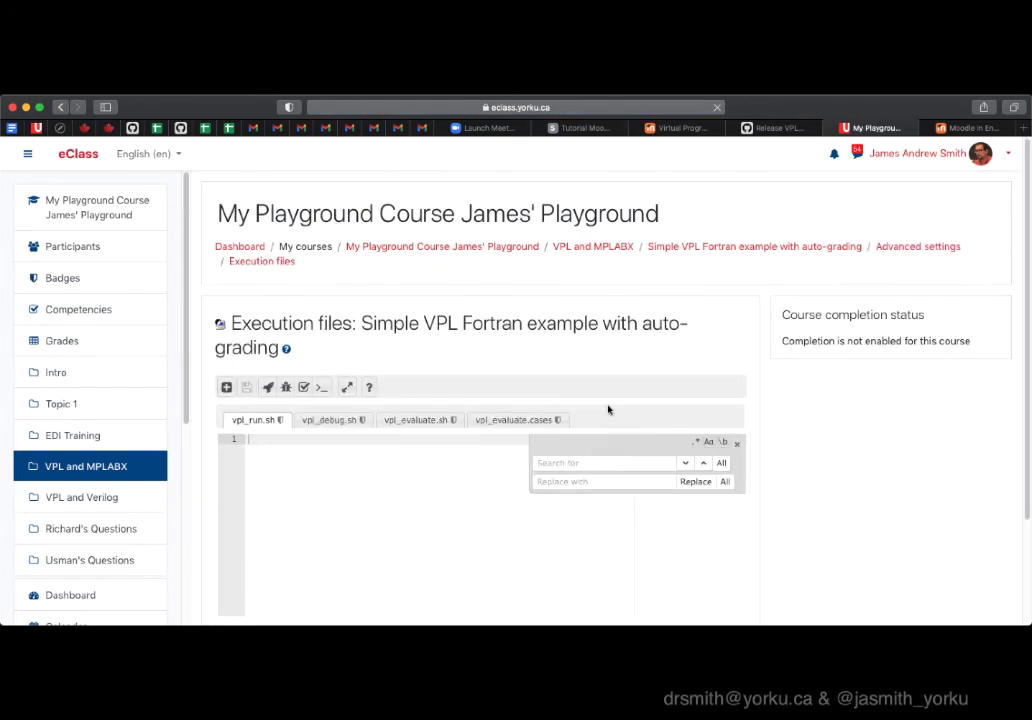
pyautogui.click(516, 419)
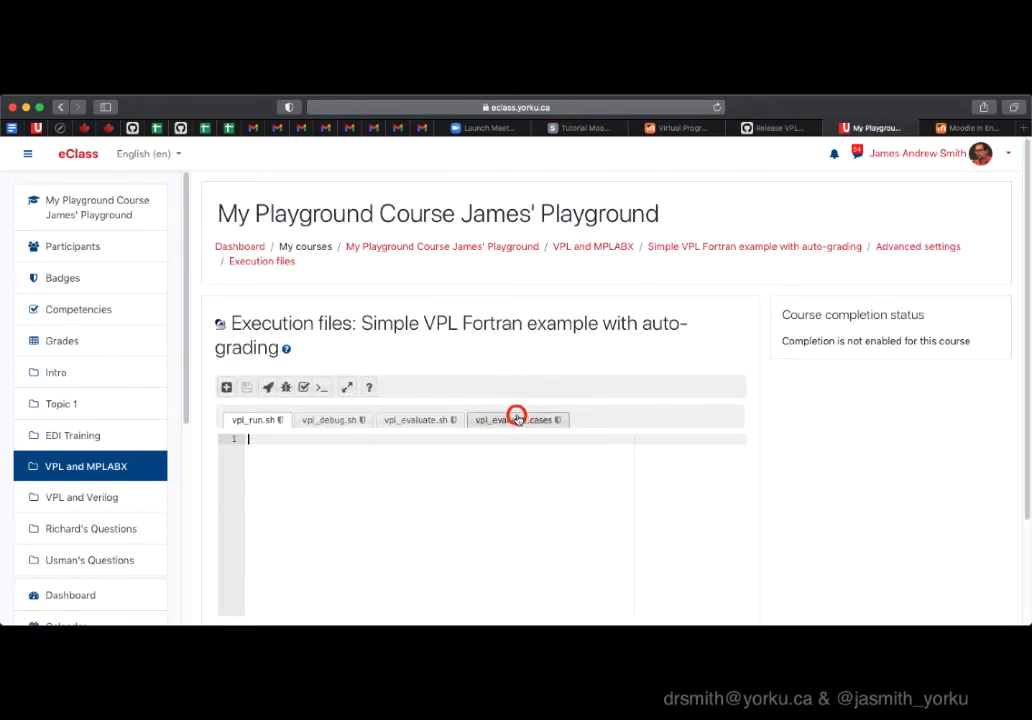
# Wrap the expected Hello World output in quotes, save vpl_evaluate.cases, and return to the section
pyautogui.moveTo(297, 451)
pyautogui.mouseDown()
pyautogui.moveTo(263, 442)
pyautogui.moveTo(351, 450)
pyautogui.moveTo(300, 440)
pyautogui.moveTo(297, 452)
pyautogui.mouseUp()
pyautogui.write('"')
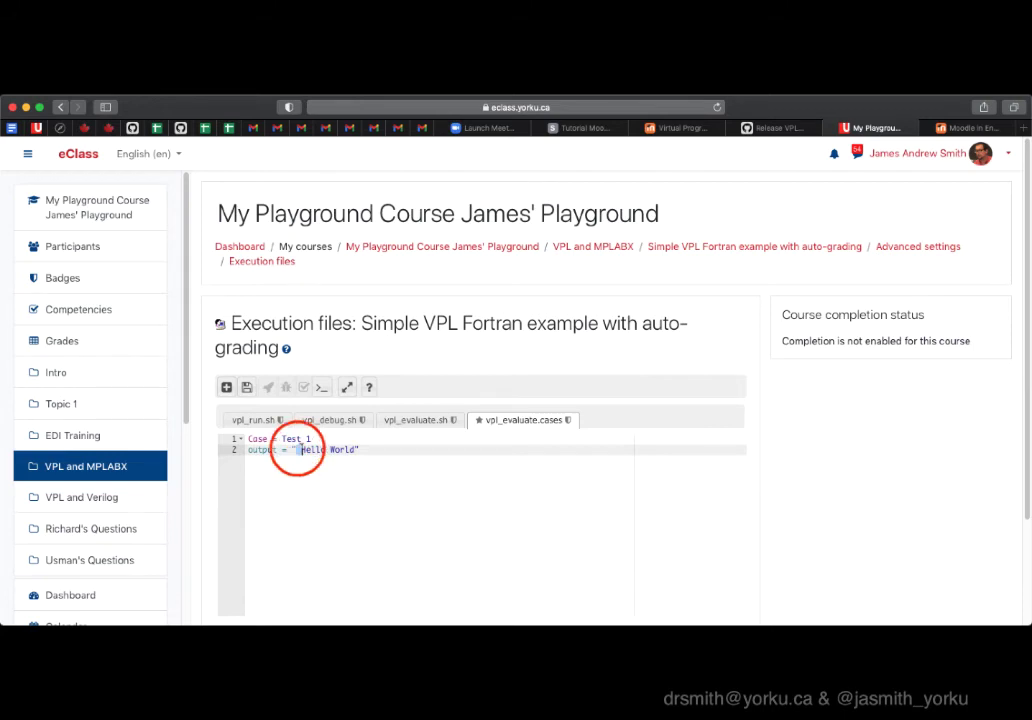
pyautogui.click(246, 387)
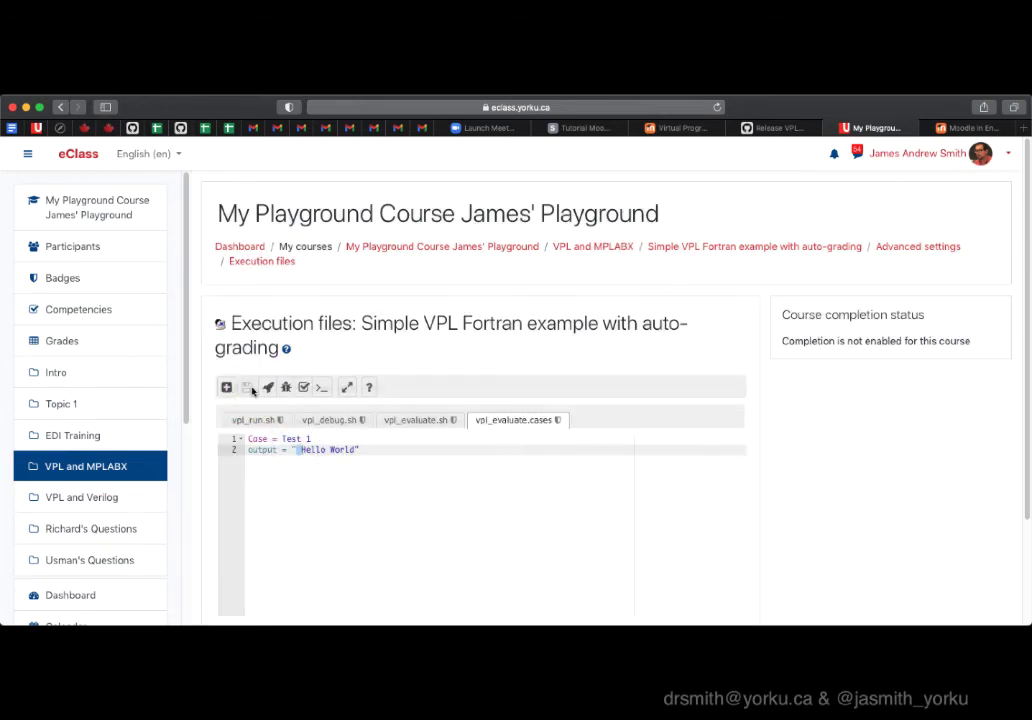
pyautogui.click(74, 466)
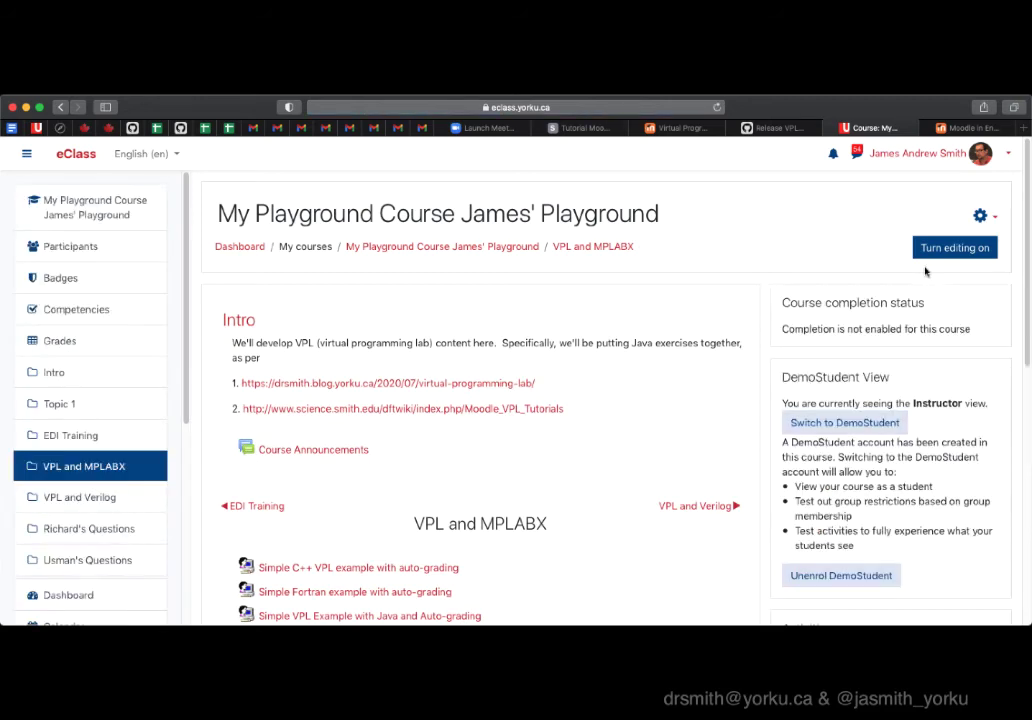
# As DemoStudent, open the Fortran example's hello.f90 in the code editor
pyautogui.click(864, 422)
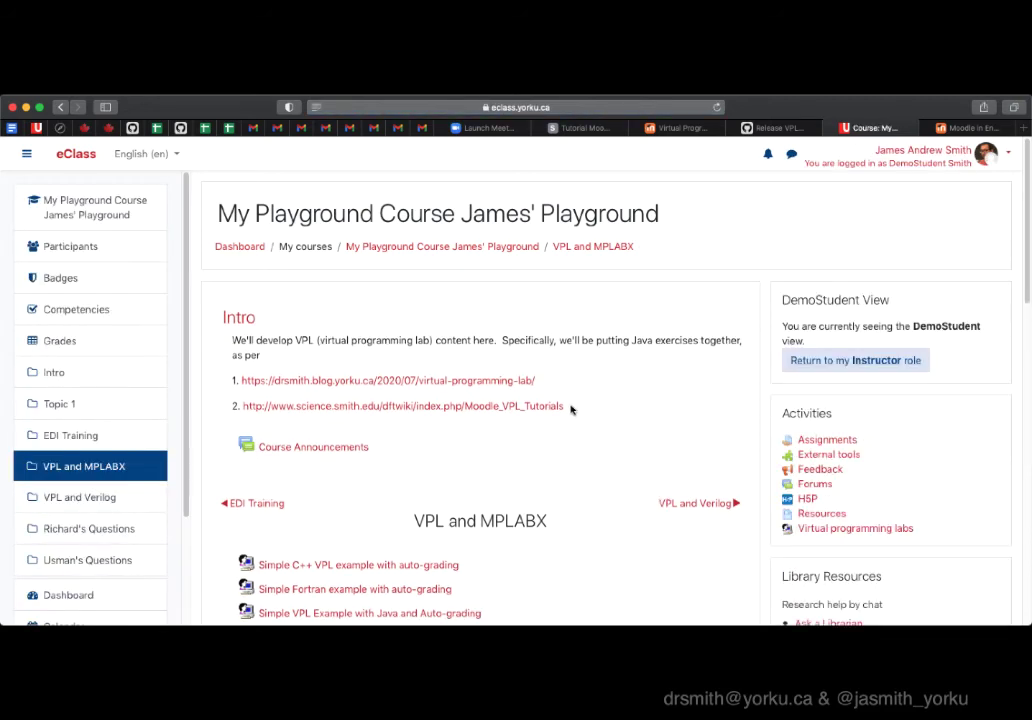
pyautogui.scroll(-5, 571, 410)
pyautogui.click(355, 386)
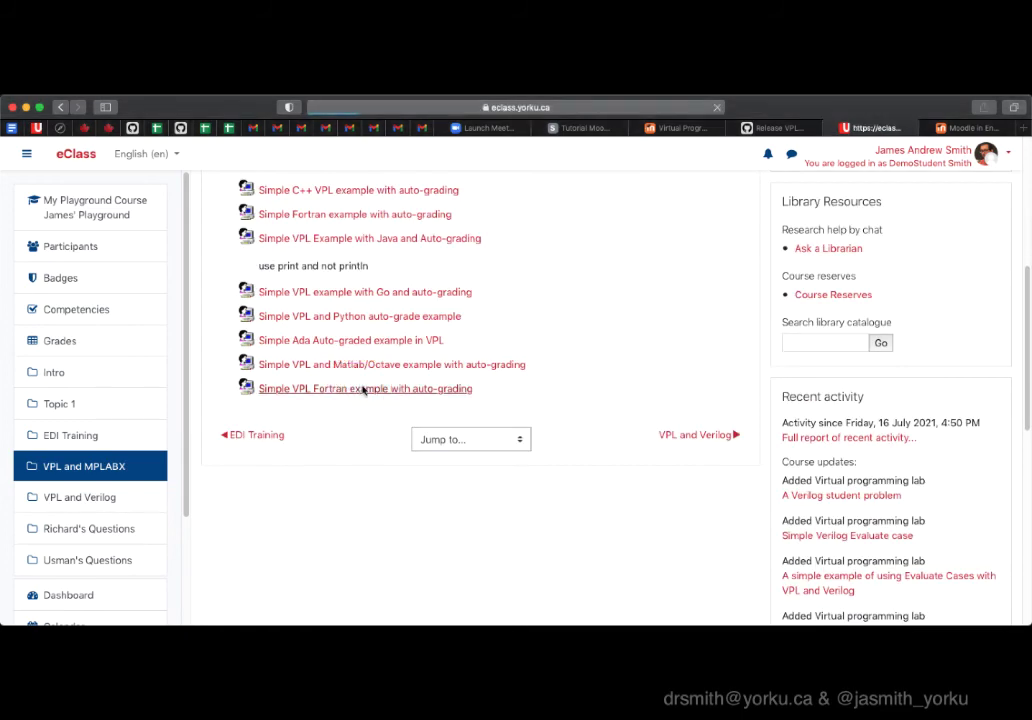
pyautogui.click(380, 310)
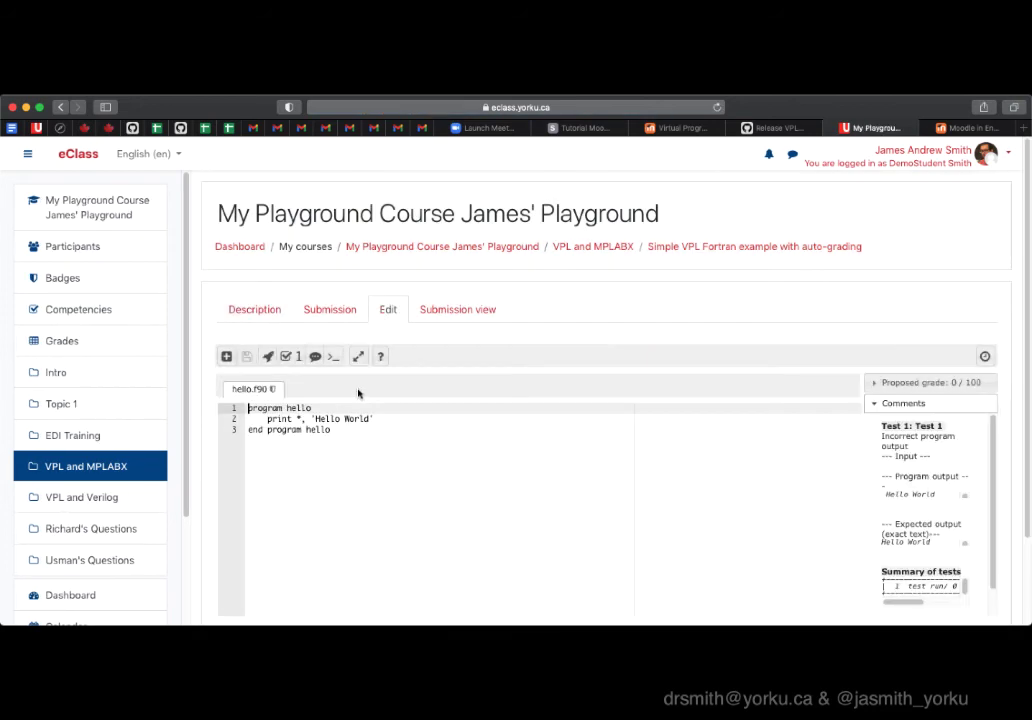
# Run hello.f90 to print Hello World, then start evaluating it against the test case
pyautogui.click(282, 360)
pyautogui.click(270, 359)
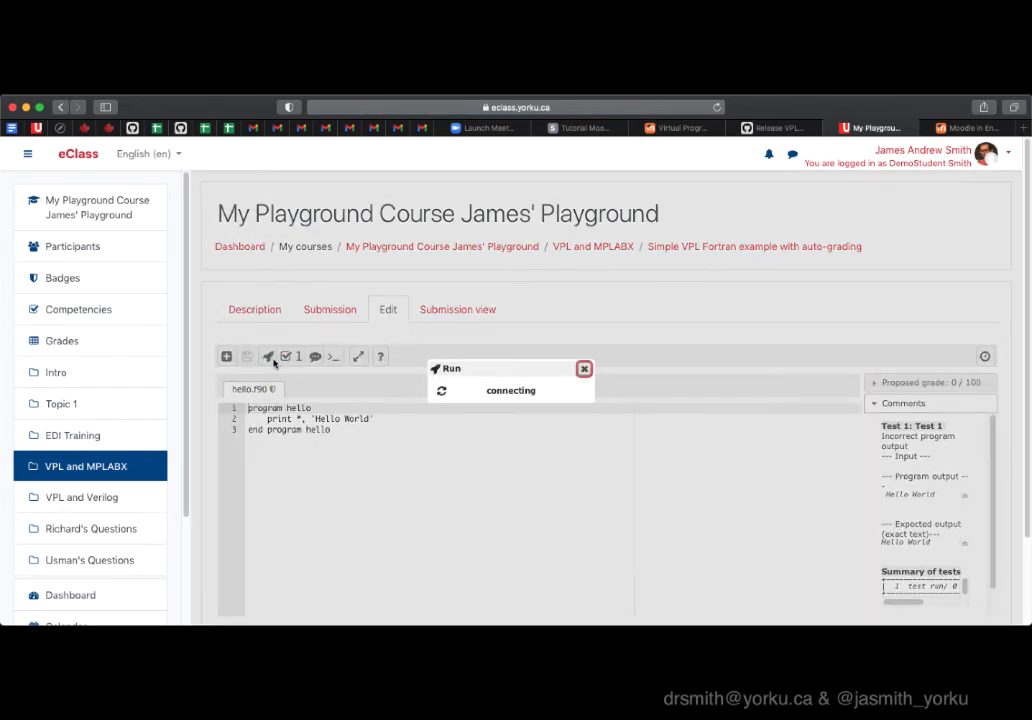
pyautogui.click(318, 283)
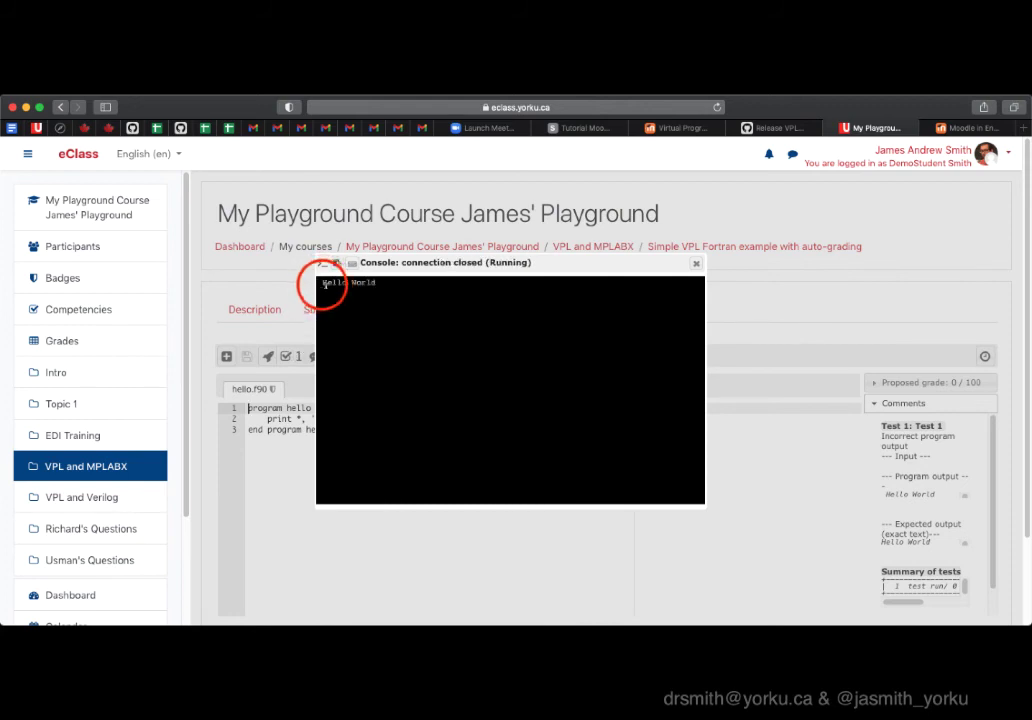
pyautogui.click(253, 449)
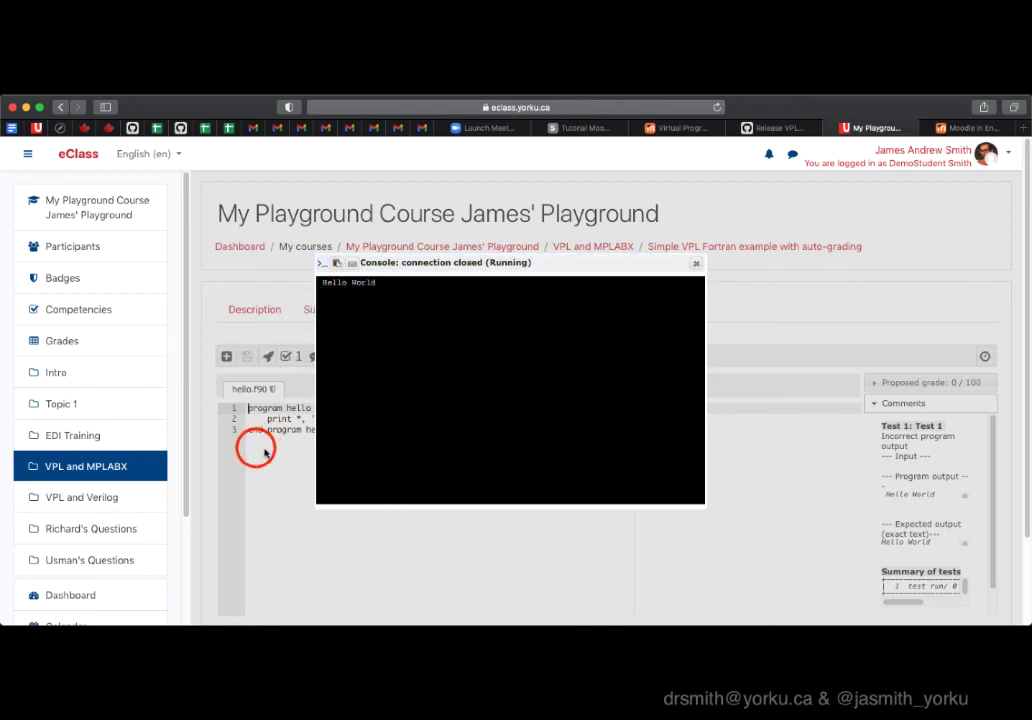
pyautogui.click(704, 266)
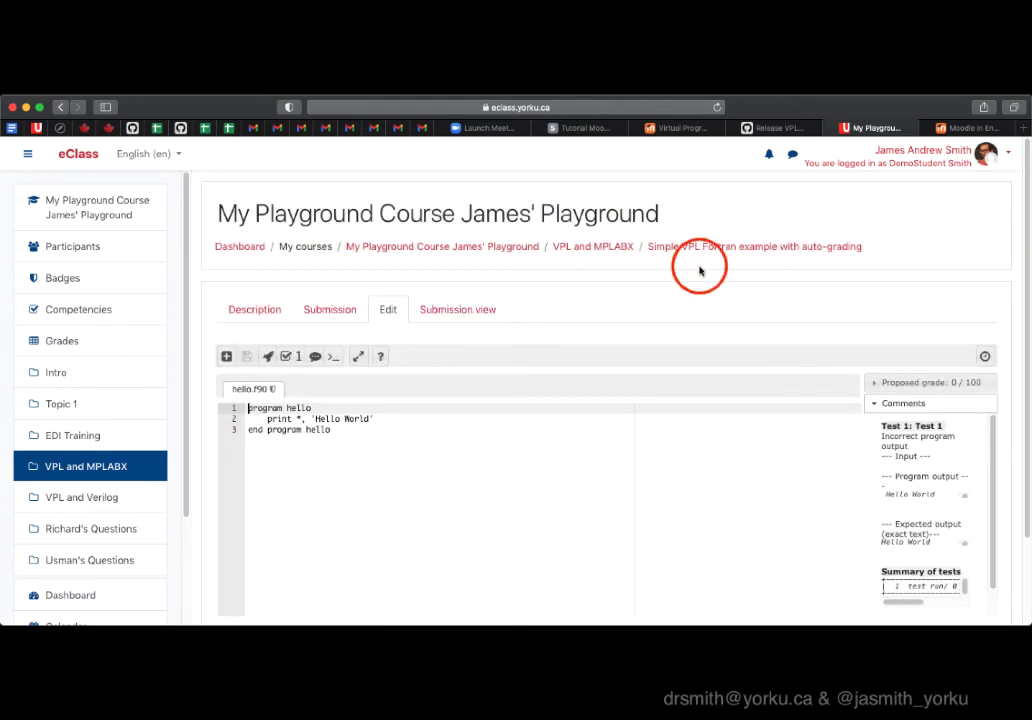
pyautogui.click(287, 356)
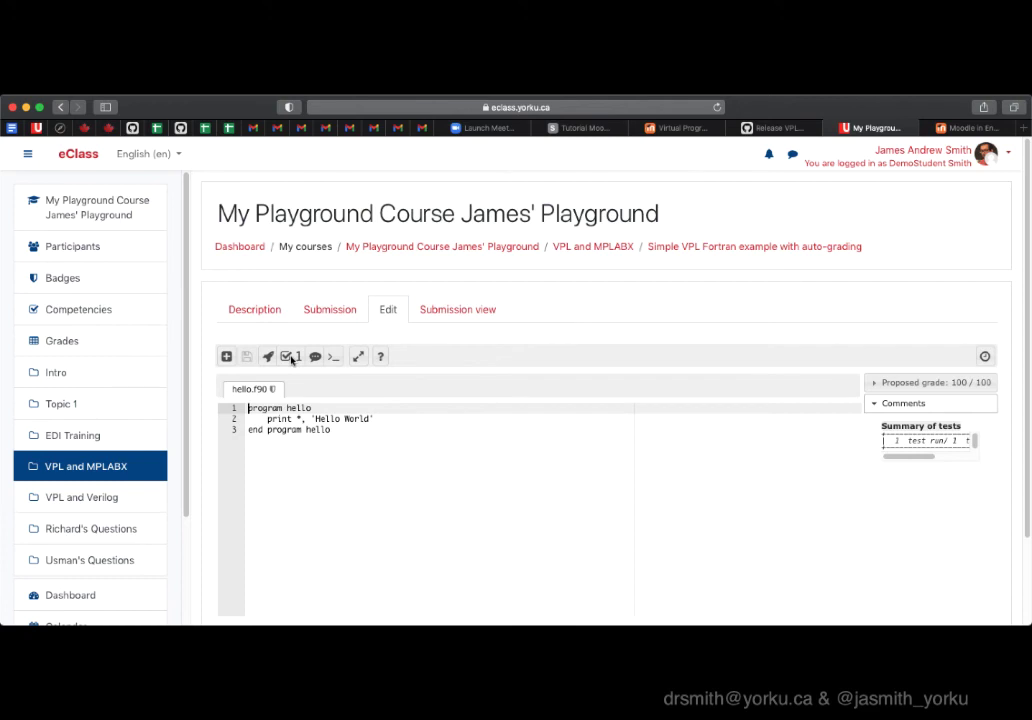
# Confirm the 100/100 result, then highlight the Fortran row's 1 test passed in the Grades report
pyautogui.click(863, 452)
pyautogui.moveTo(865, 452); pyautogui.dragTo(758, 484)
pyautogui.click(558, 421)
pyautogui.click(92, 344)
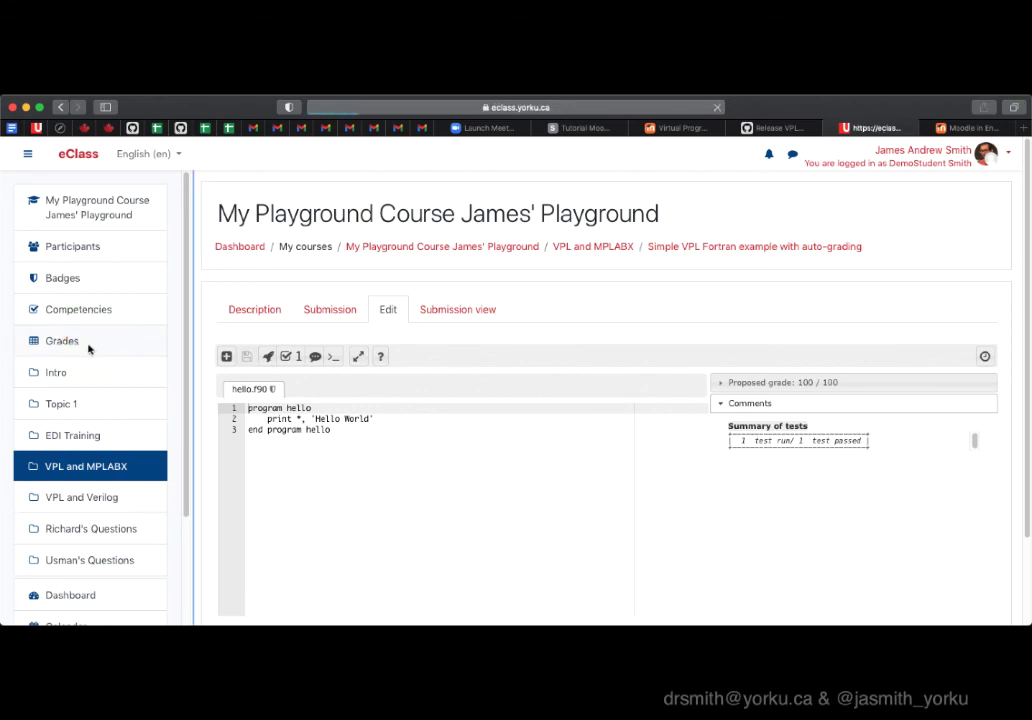
pyautogui.moveTo(1018, 172); pyautogui.dragTo(1000, 622)
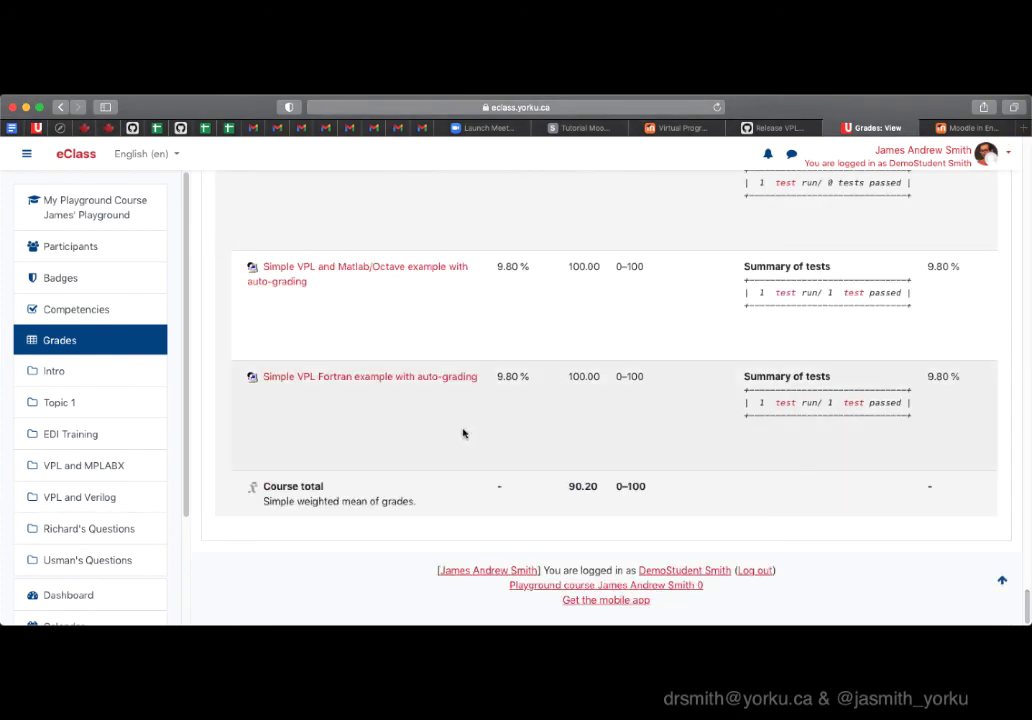
pyautogui.moveTo(756, 402); pyautogui.dragTo(907, 402)
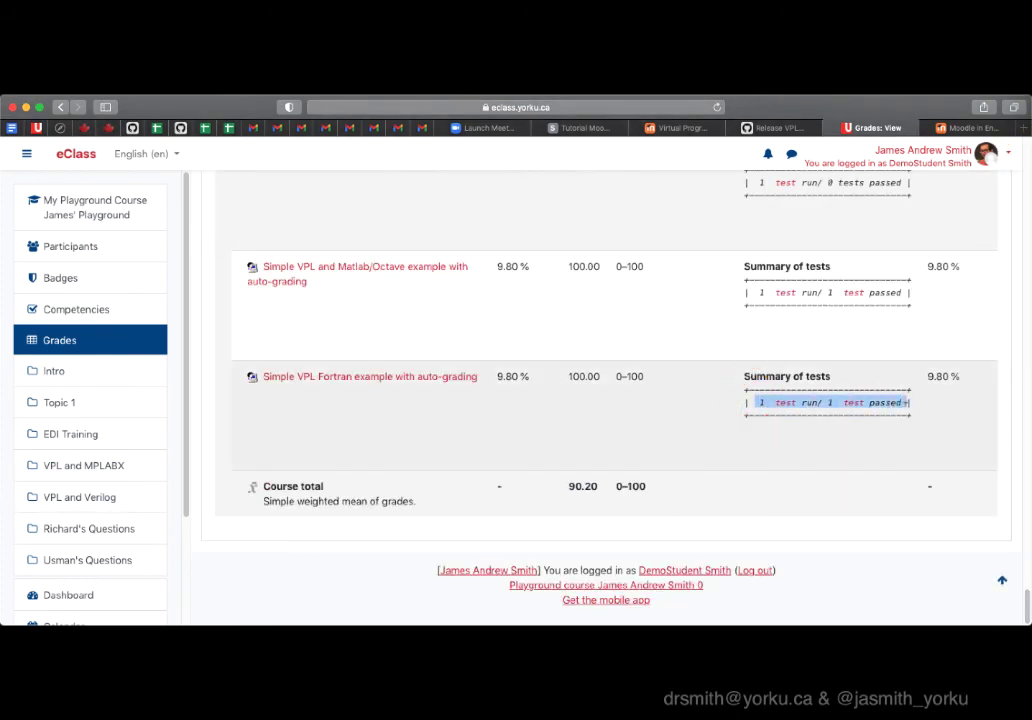